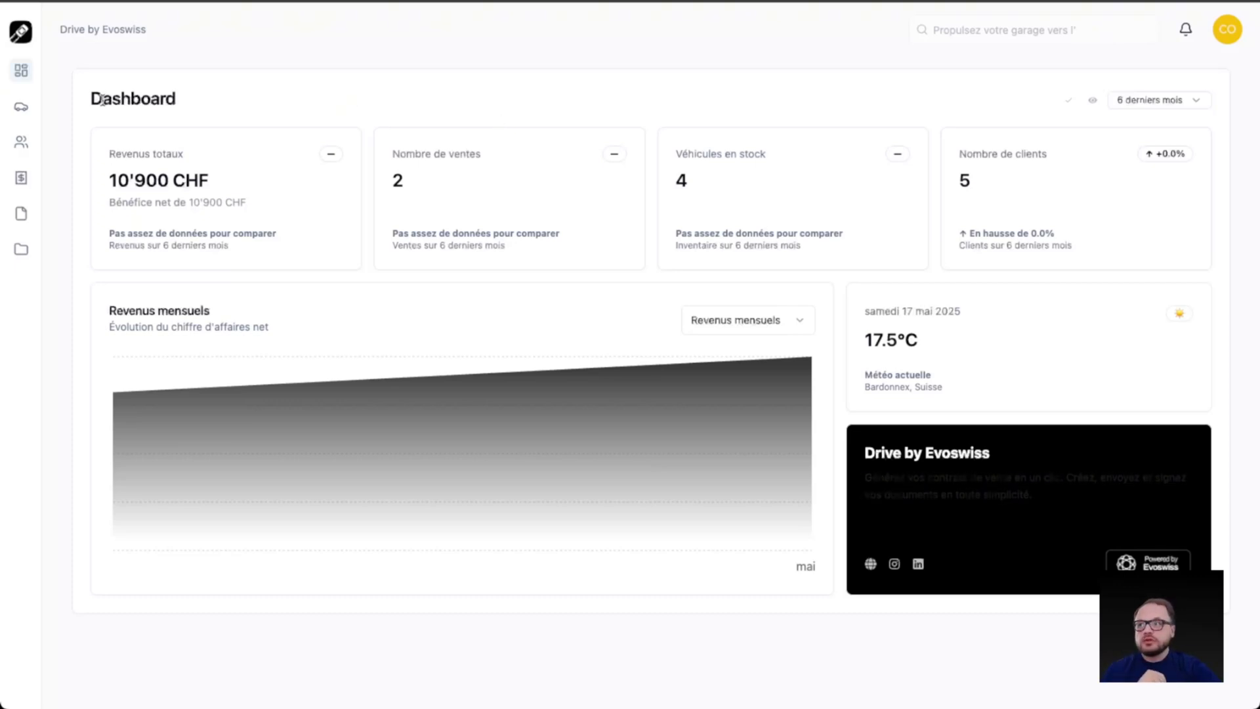
Step: Open the vehicle inventory and view the additional options available for the list
click(24, 110)
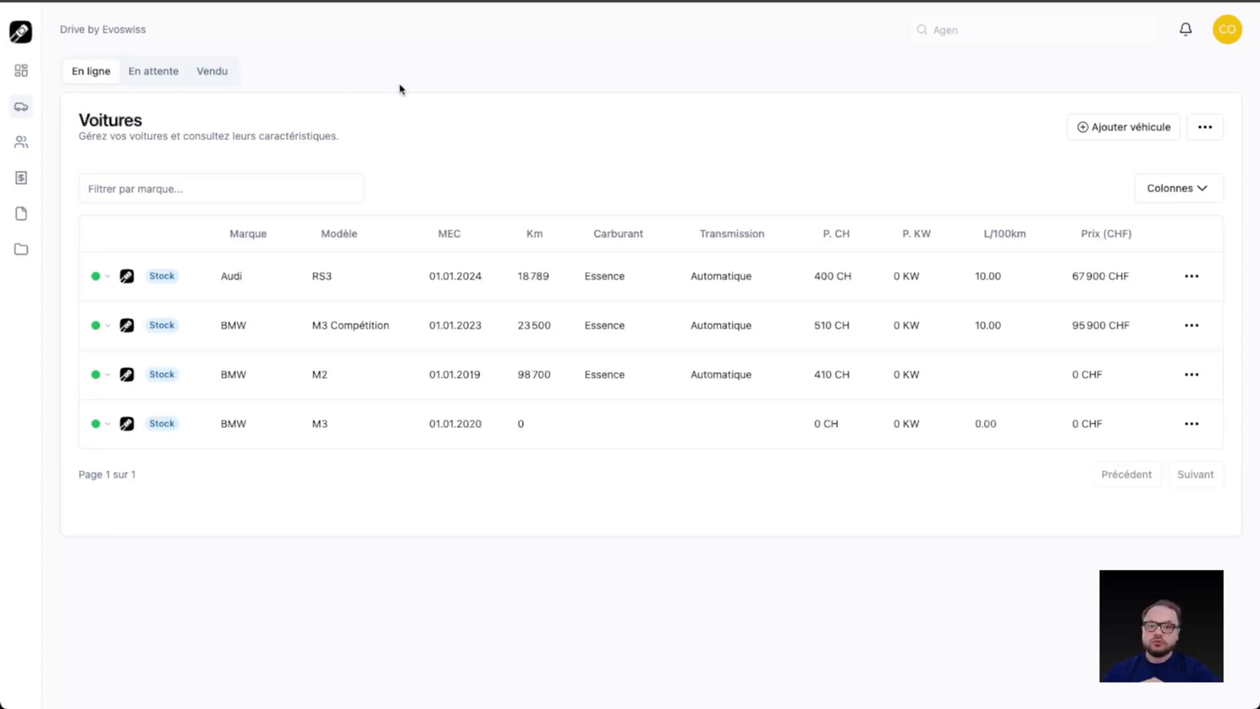
click(1205, 126)
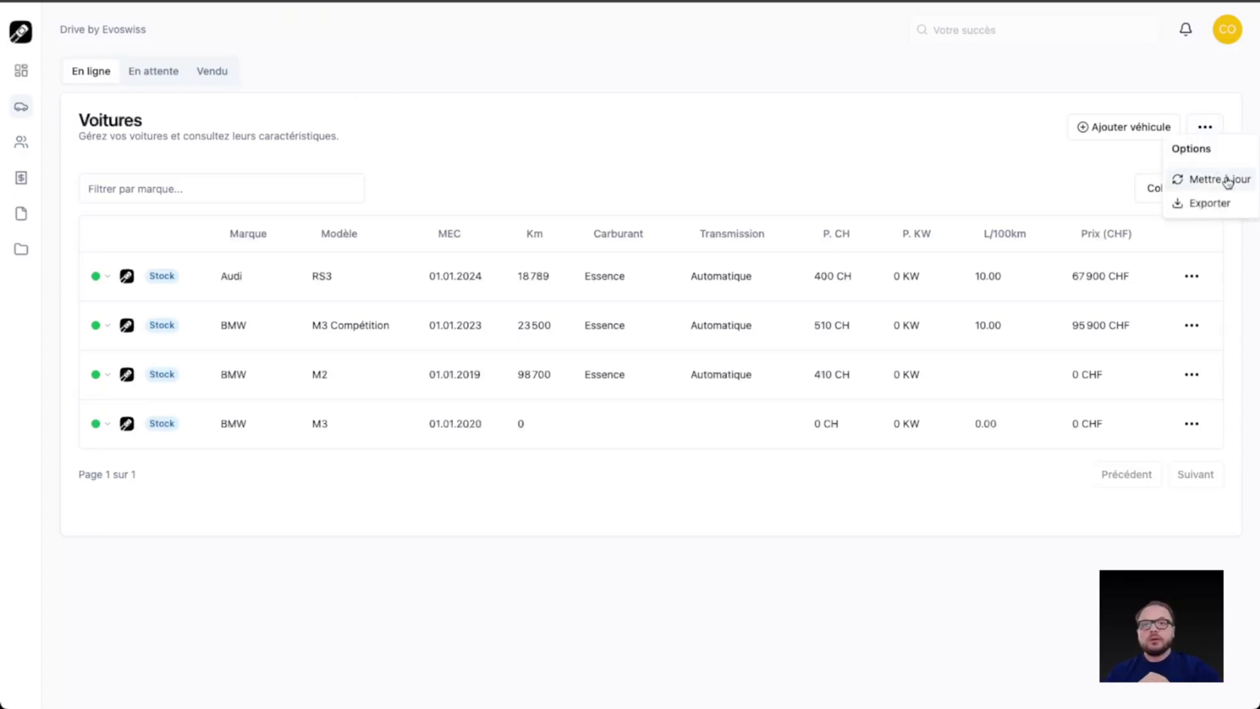
click(1008, 182)
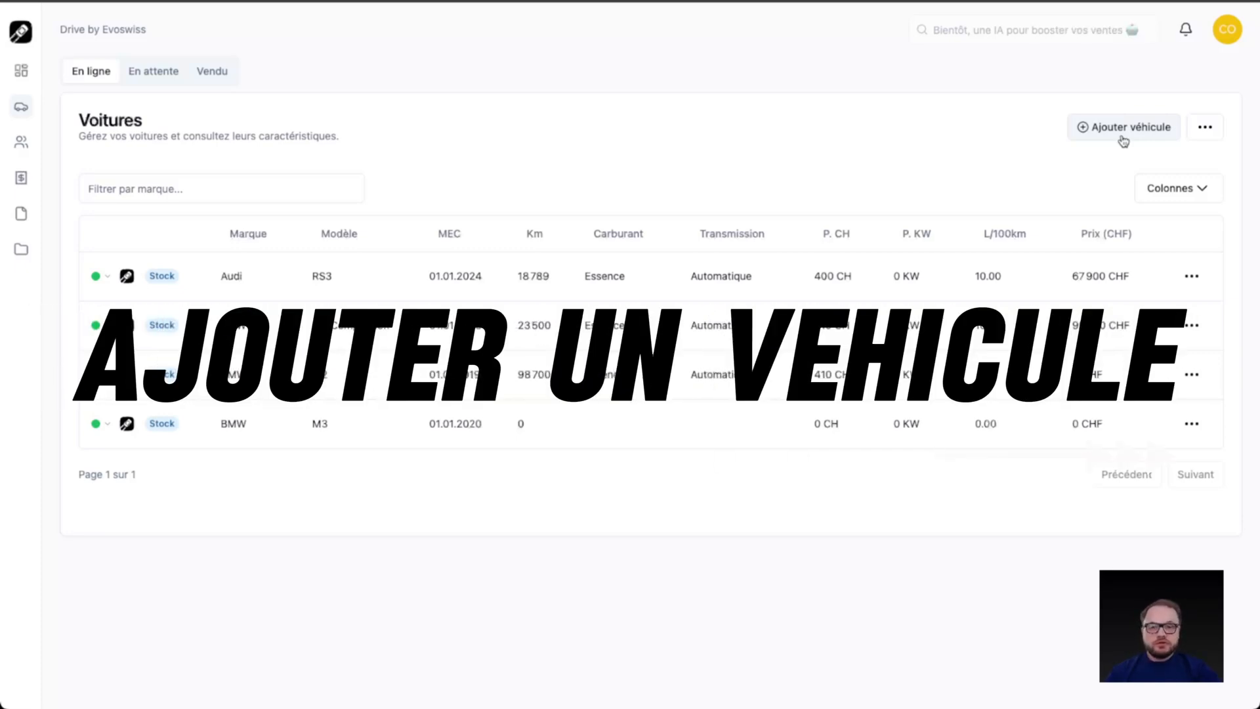
Step: Start a new vehicle record for a Mercedes-Benz C63s AMG with consumption 12, 5 doors, last inspection 01/01/2023, tyre sets and carbon elements as accessories
click(1123, 131)
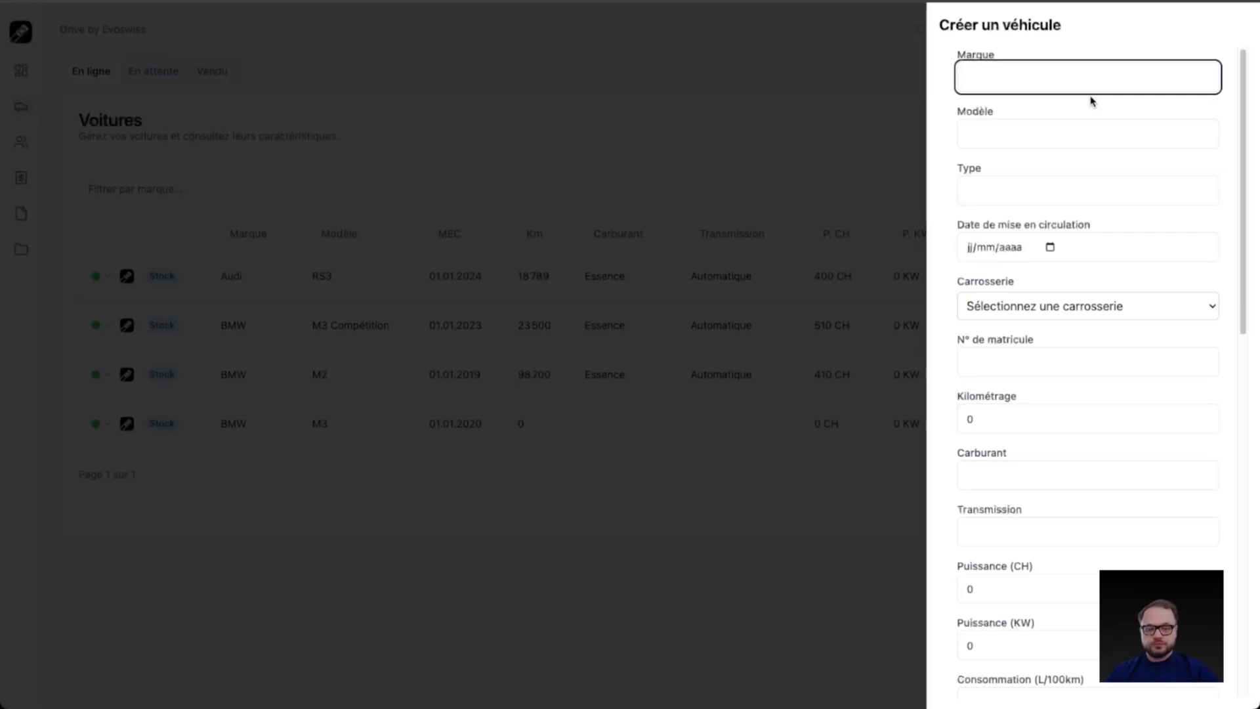
text(Mercedes-Benz)
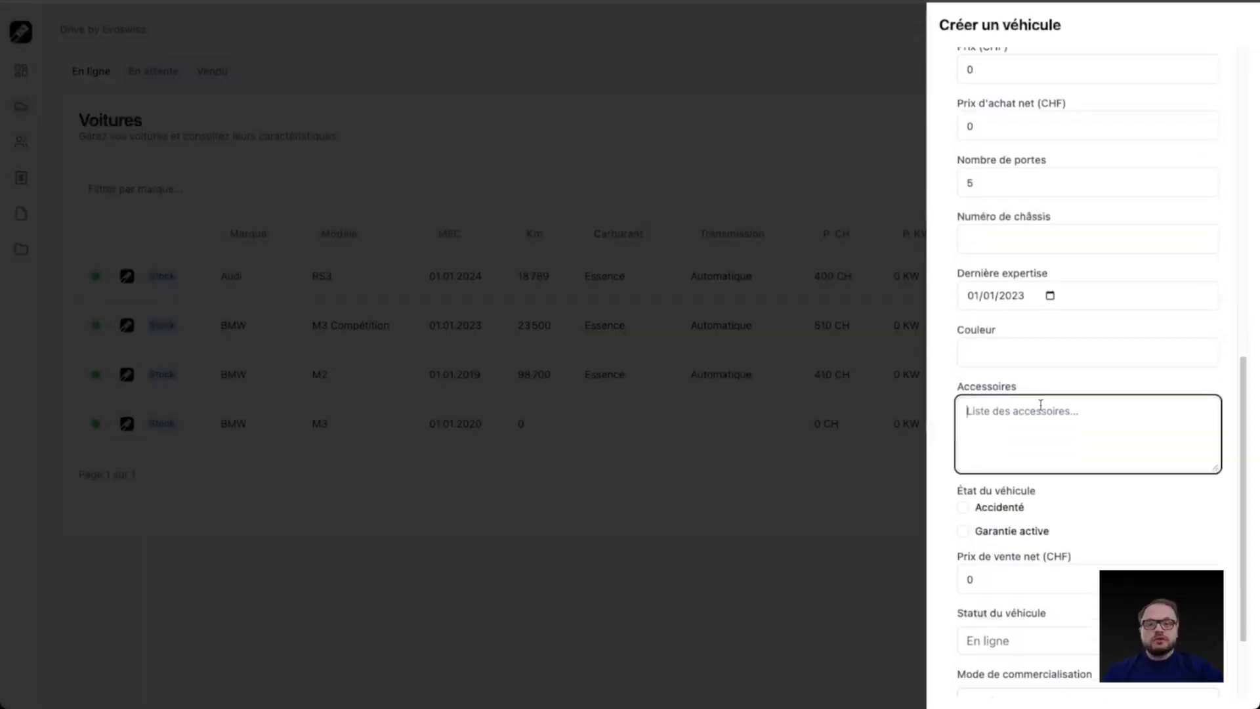
scroll(1041, 407, up, 1)
scroll(1041, 405, down, 1)
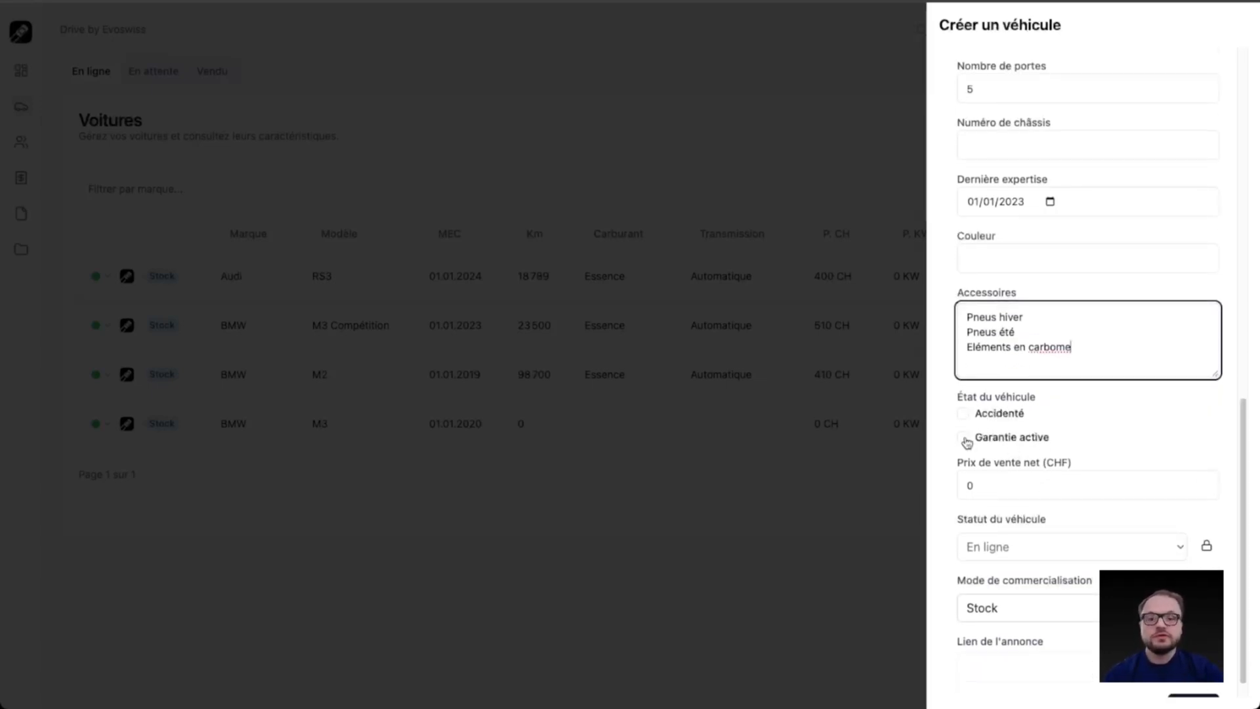
Step: Activate the vehicle's warranty with the description "Moteur + Transmission" and a price of 500 CHF, leaving its end date blank
click(964, 437)
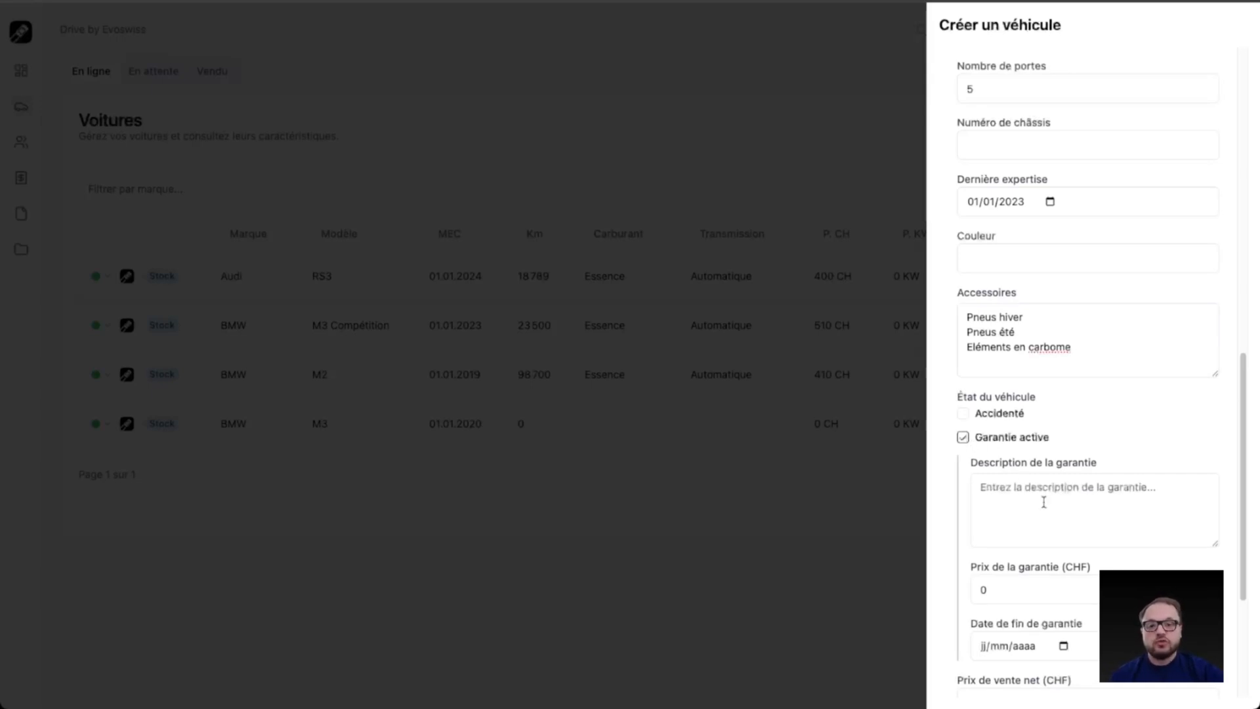
click(1043, 502)
text(Moteur)
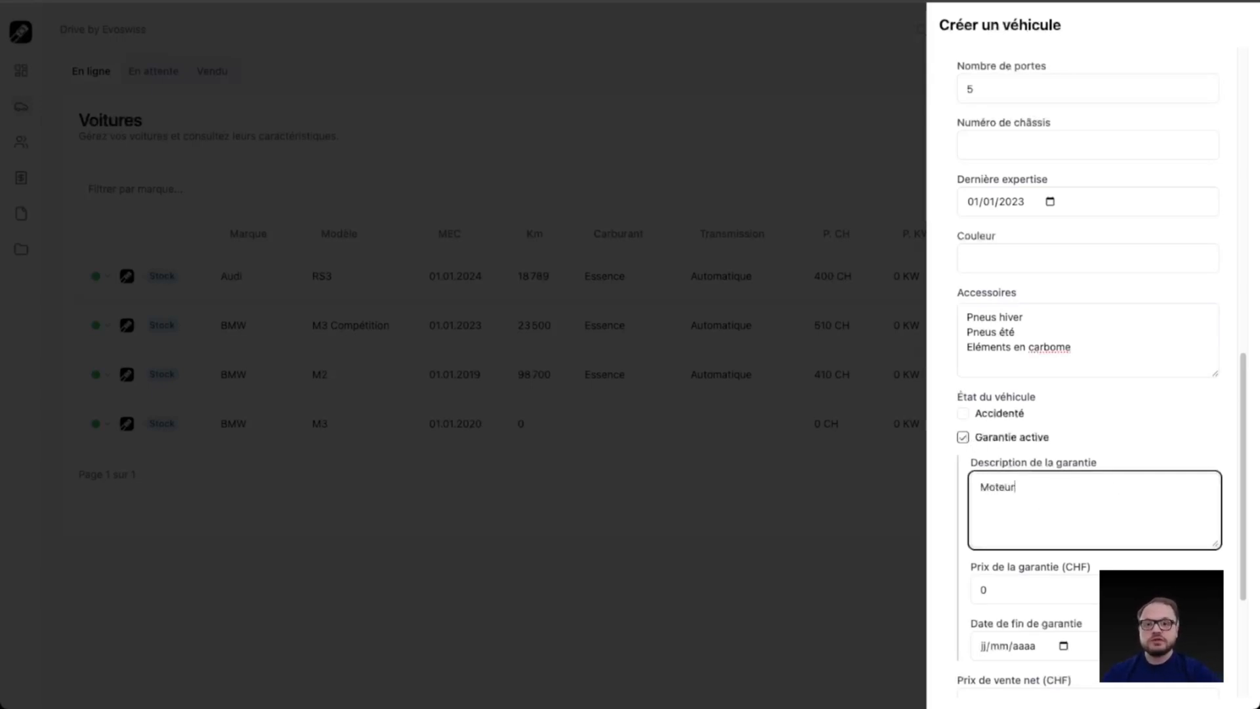
text( + Transmission)
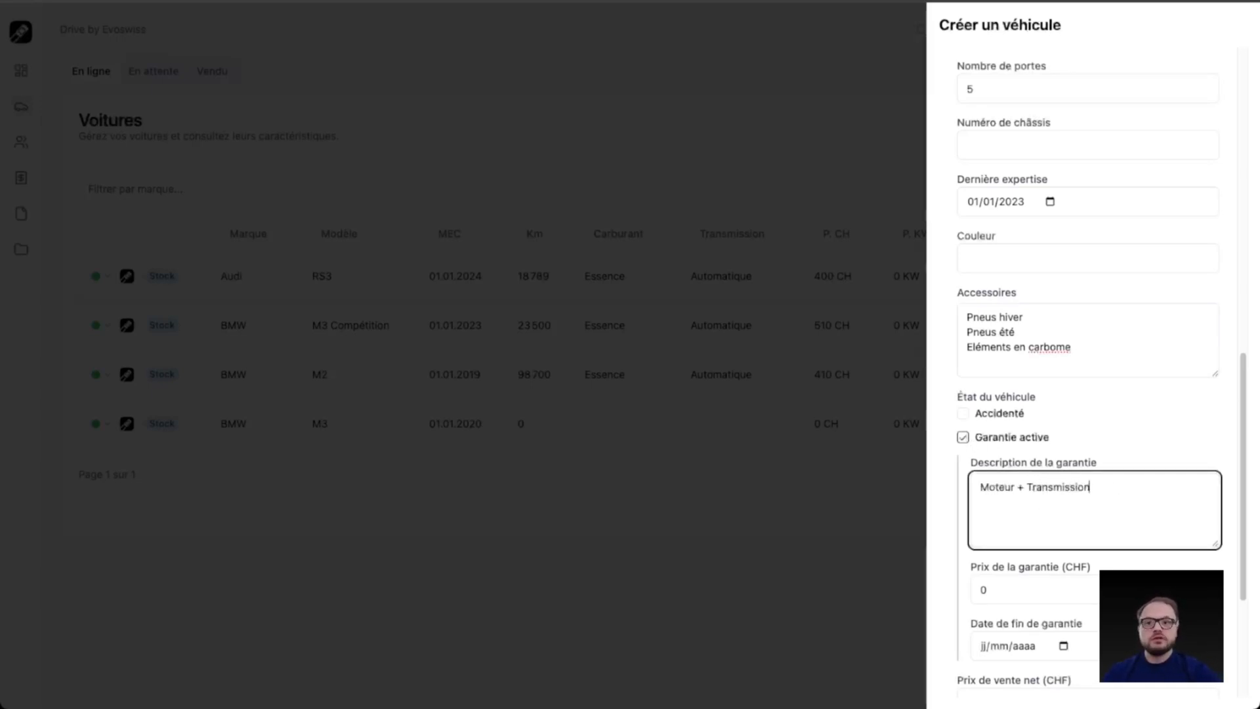
click(1006, 585)
text(500)
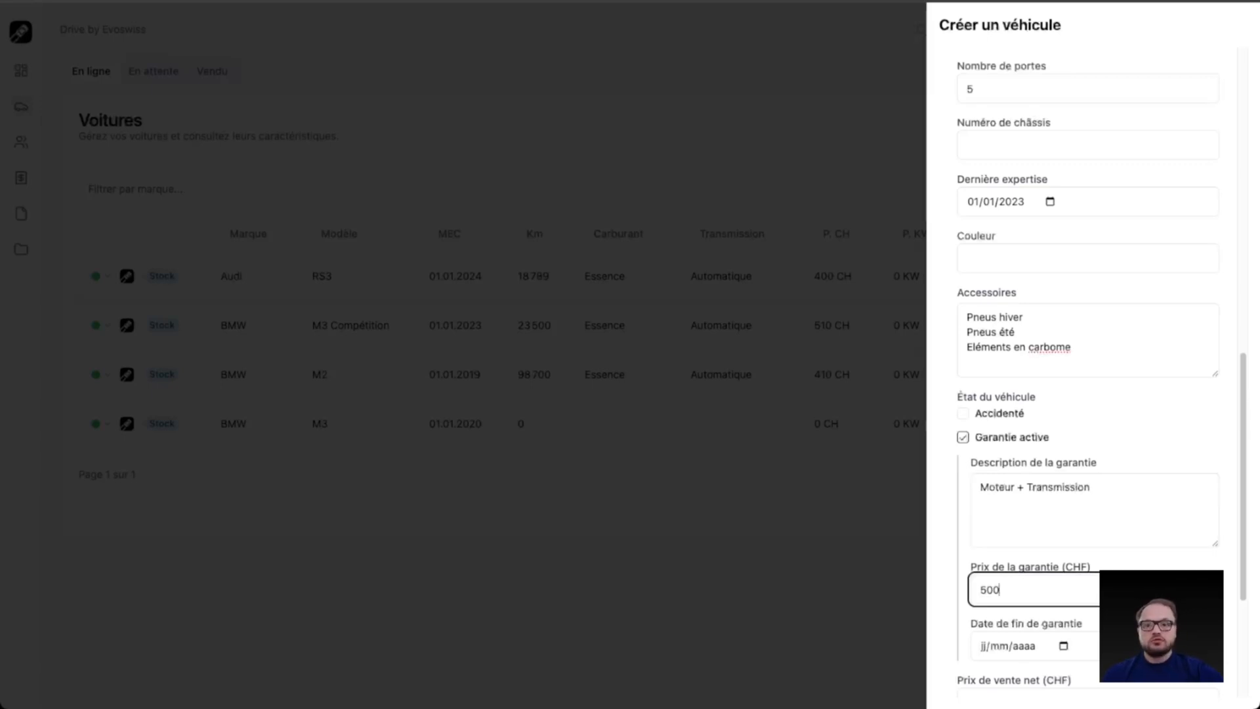
scroll(977, 591, down, 3)
click(982, 463)
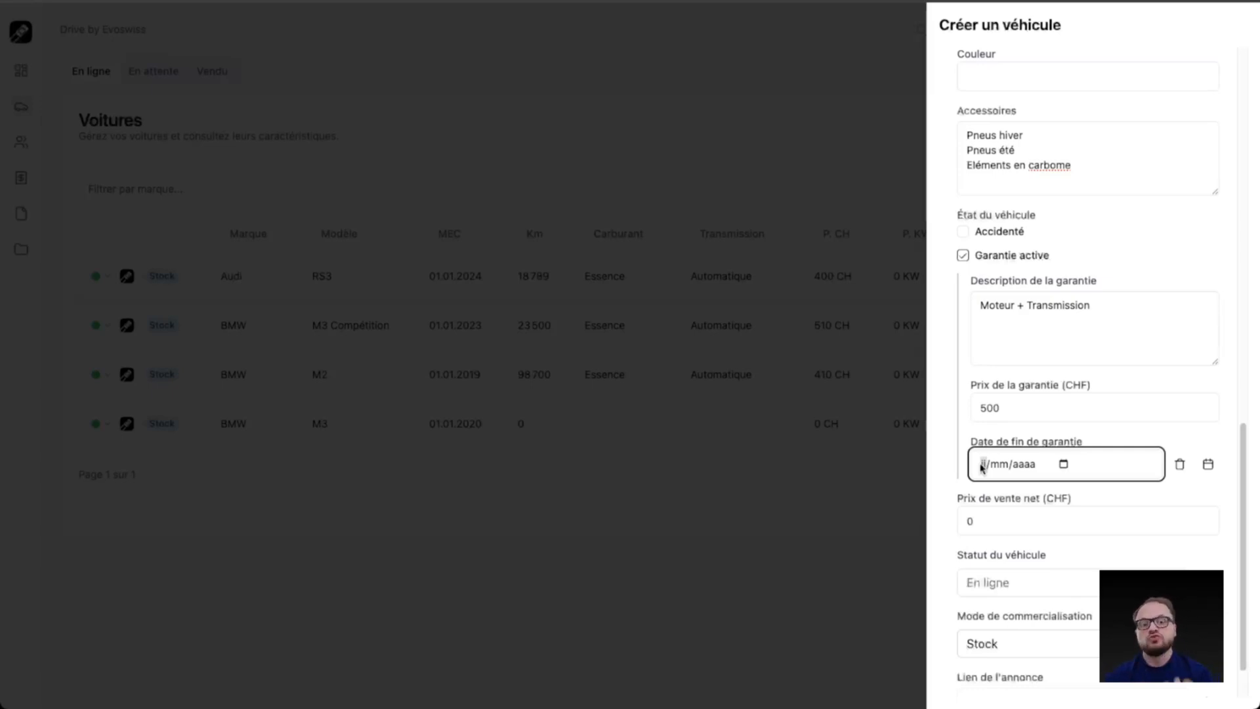
Step: Set the vehicle's net sale price to 95900 CHF
click(968, 521)
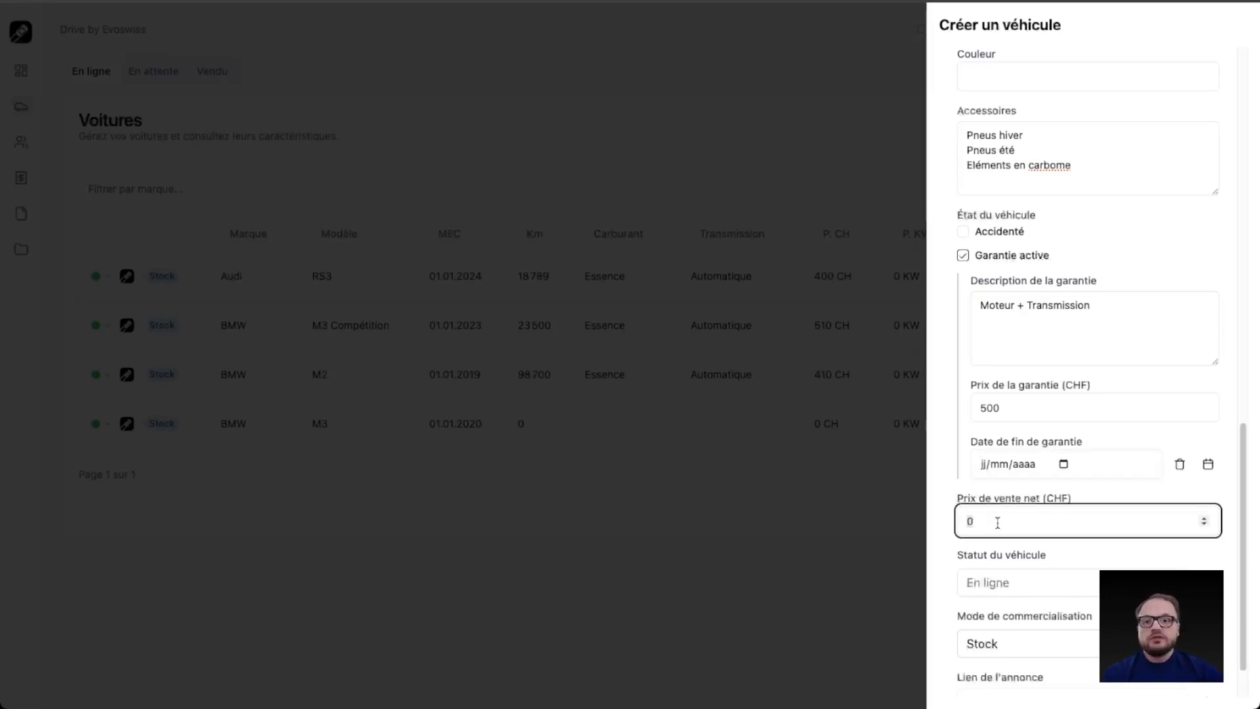
text(959000)
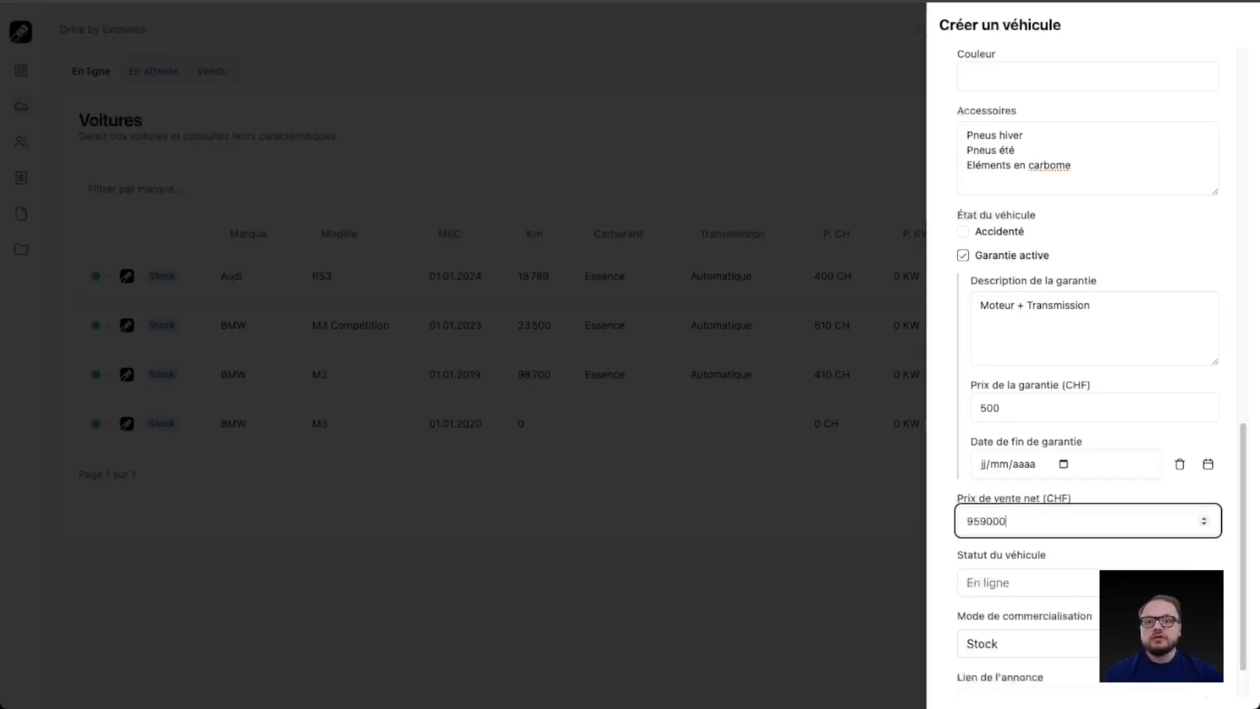
scroll(950, 516, down, 1)
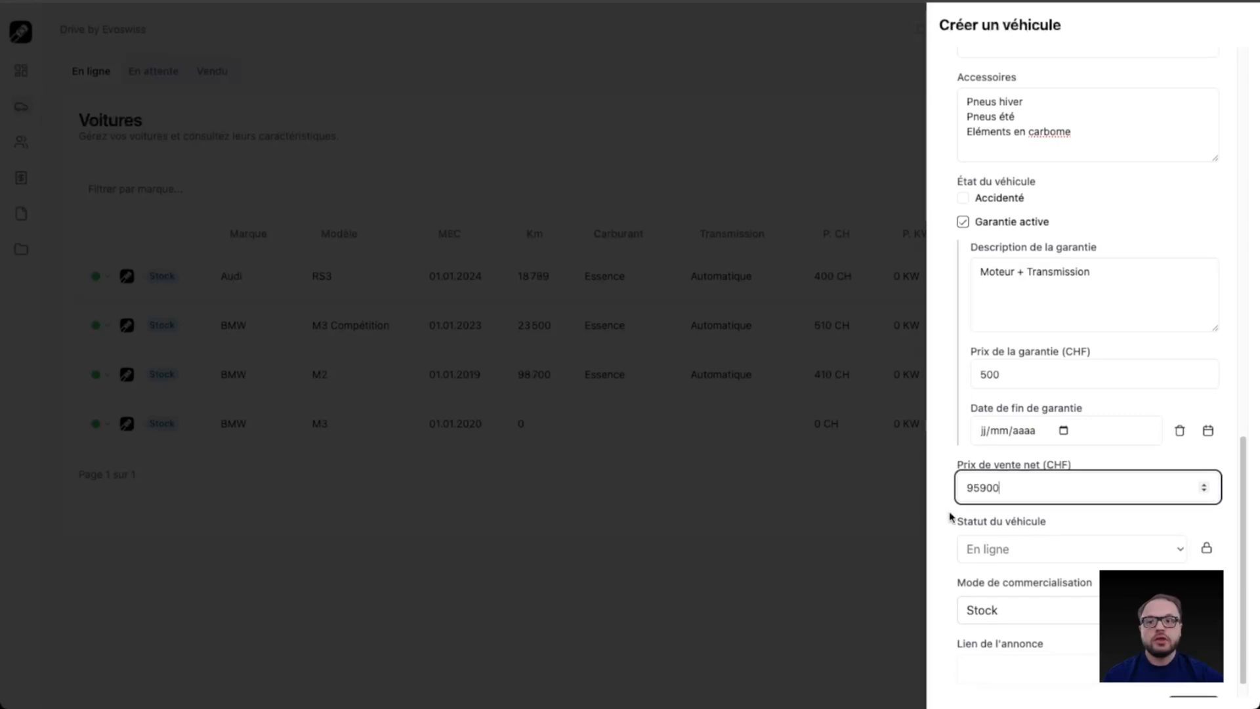
Step: Unlock the vehicle status to view its choices, keep En ligne, and lock it again
click(1210, 545)
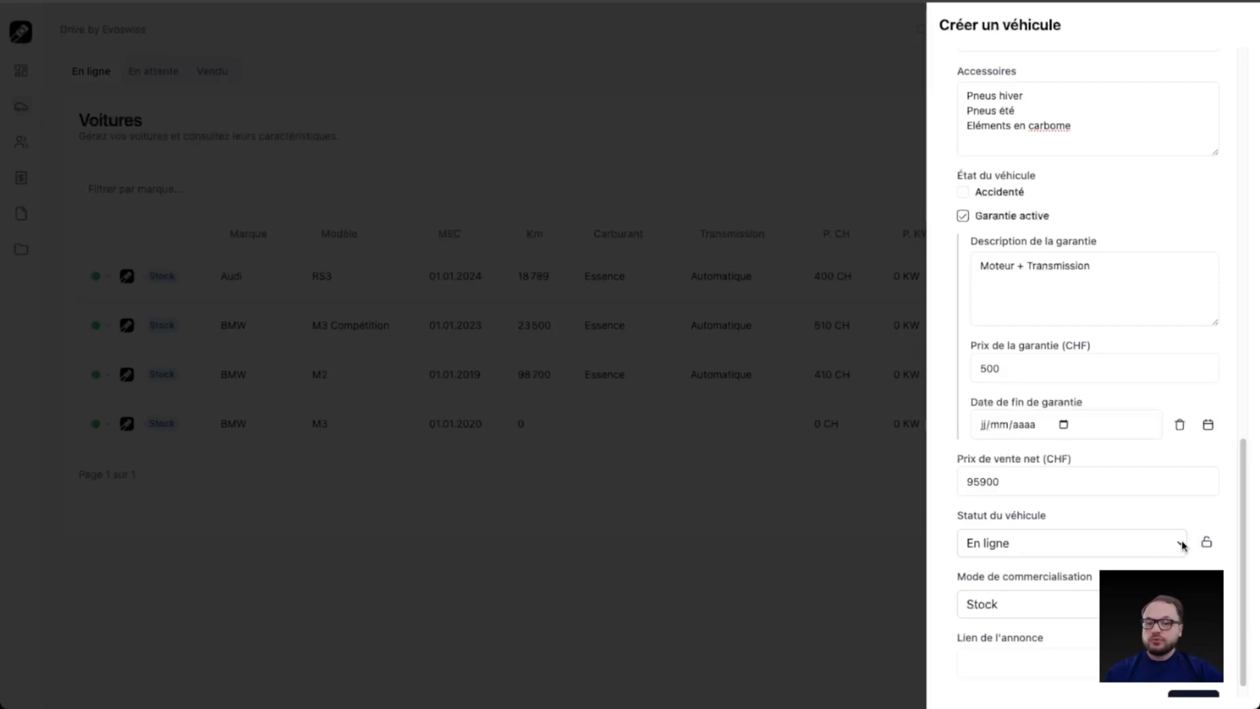
click(1183, 544)
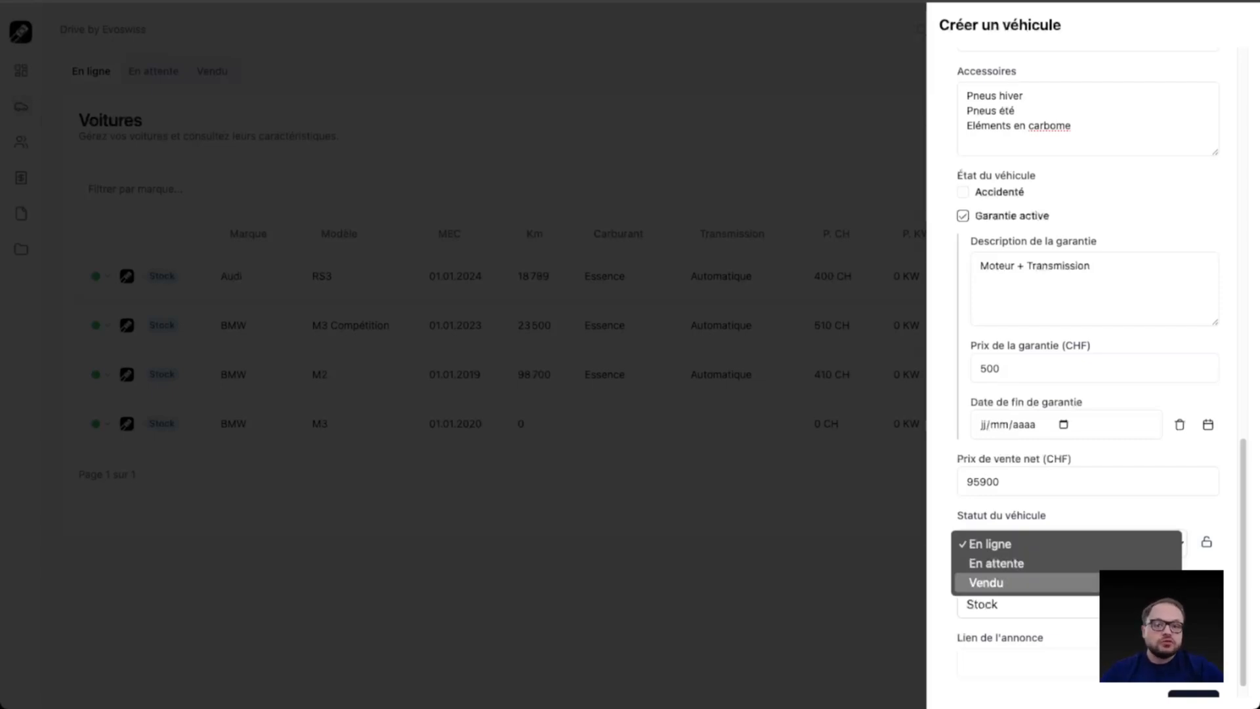
click(1212, 556)
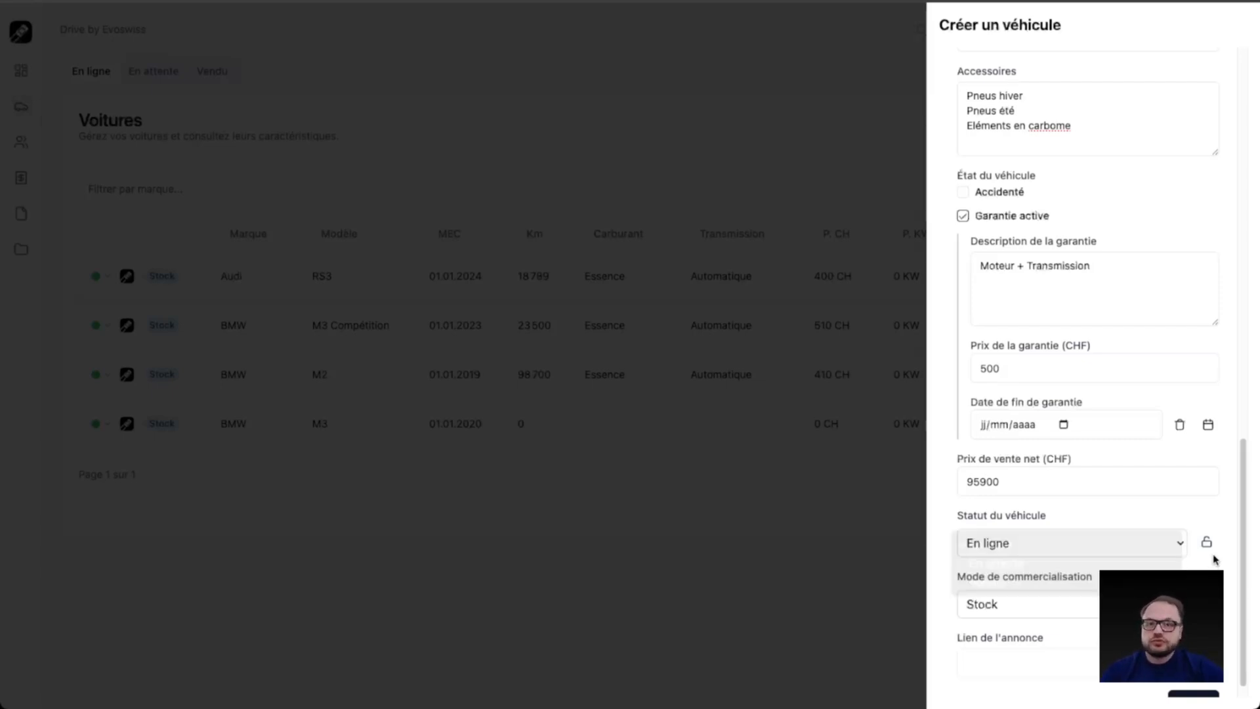
click(1211, 551)
Step: Keep Stock as the vehicle's marketing mode and create the vehicle record
scroll(1181, 583, down, 1)
click(1174, 582)
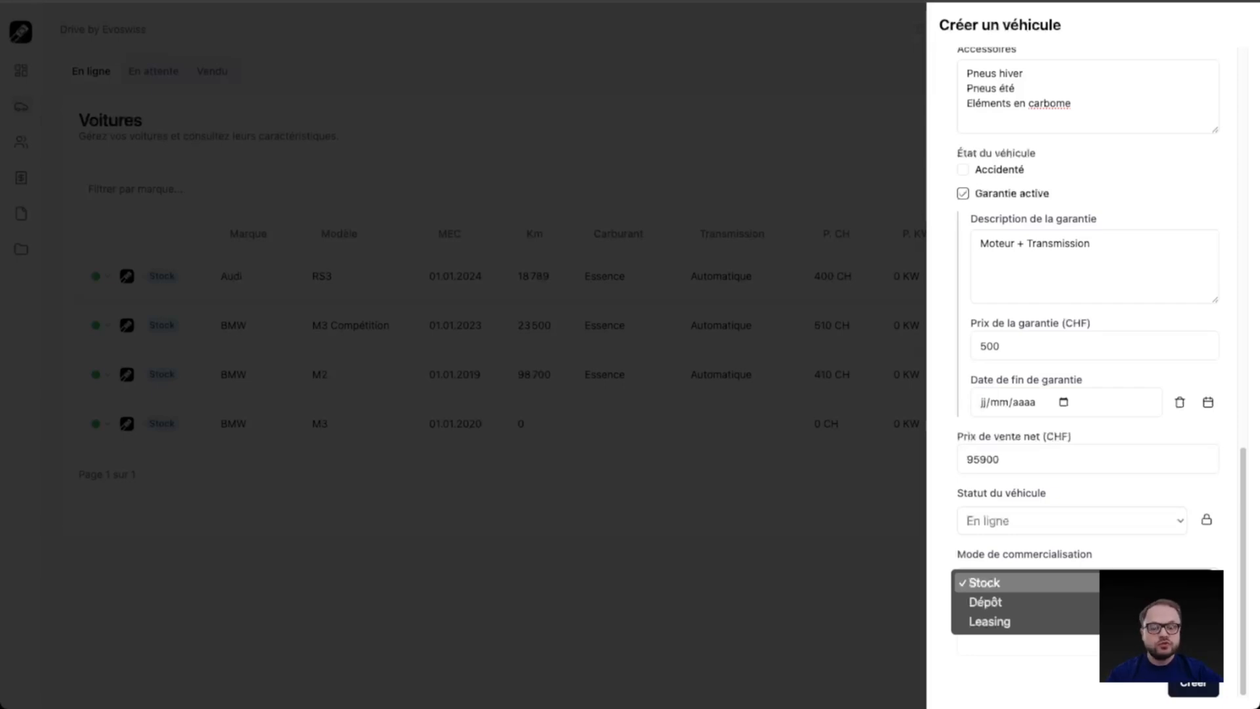
click(1086, 583)
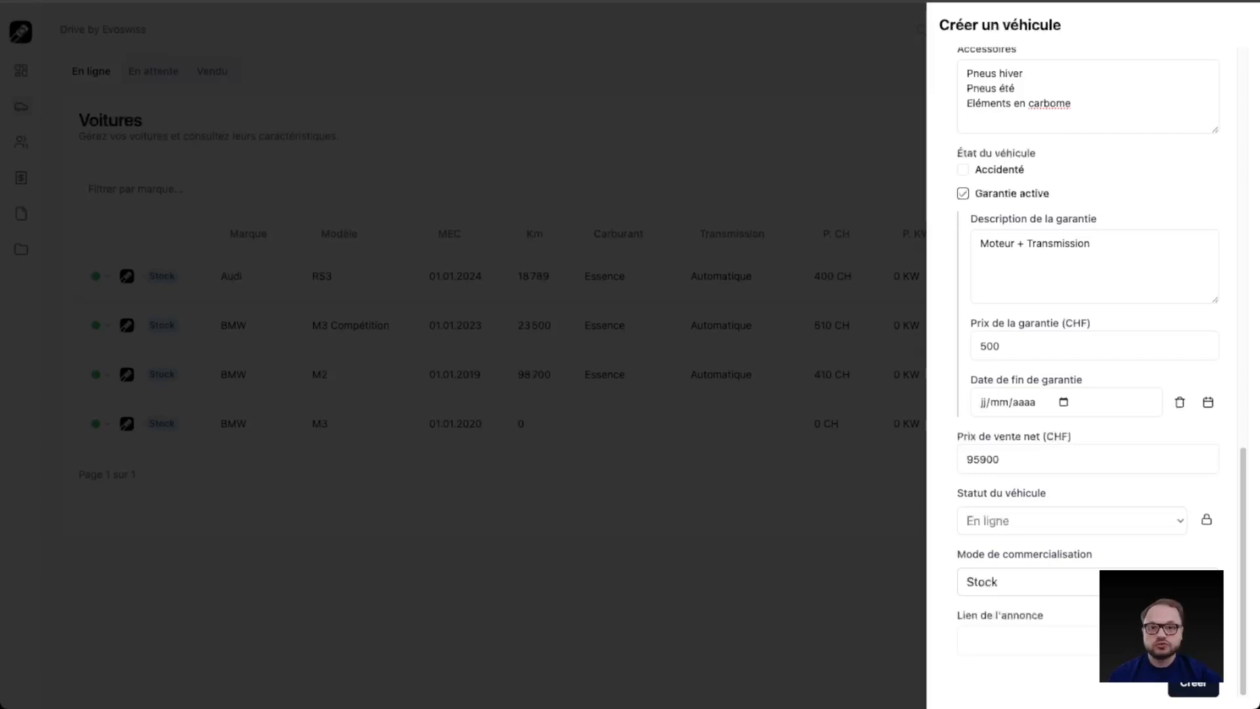
click(1193, 685)
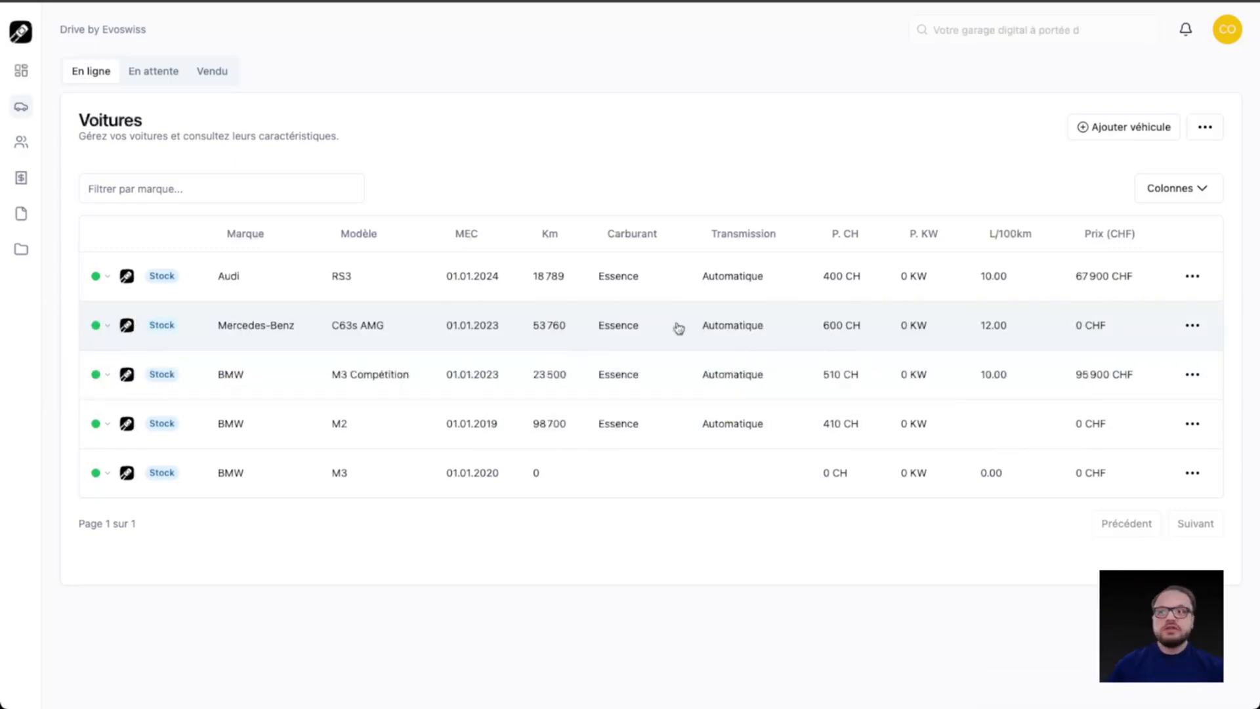
Step: Change the status of the Mercedes-Benz C63s AMG to En attente
right_click(678, 328)
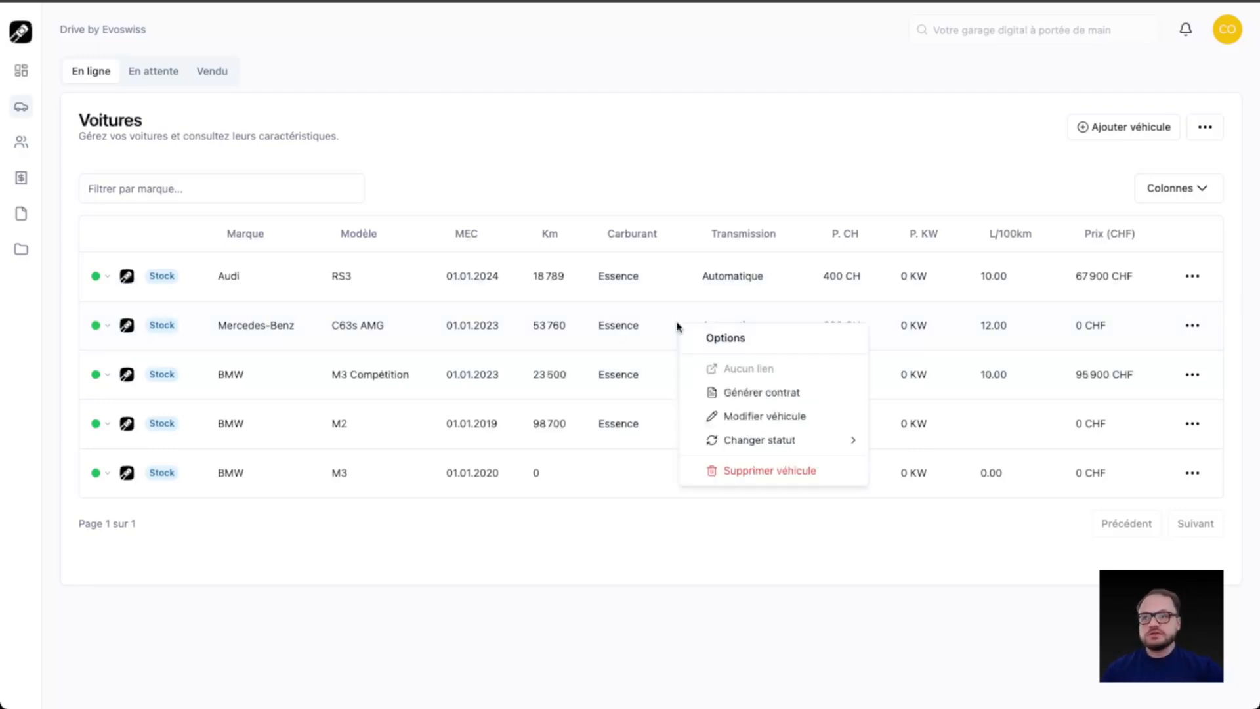
mouse_move(801, 440)
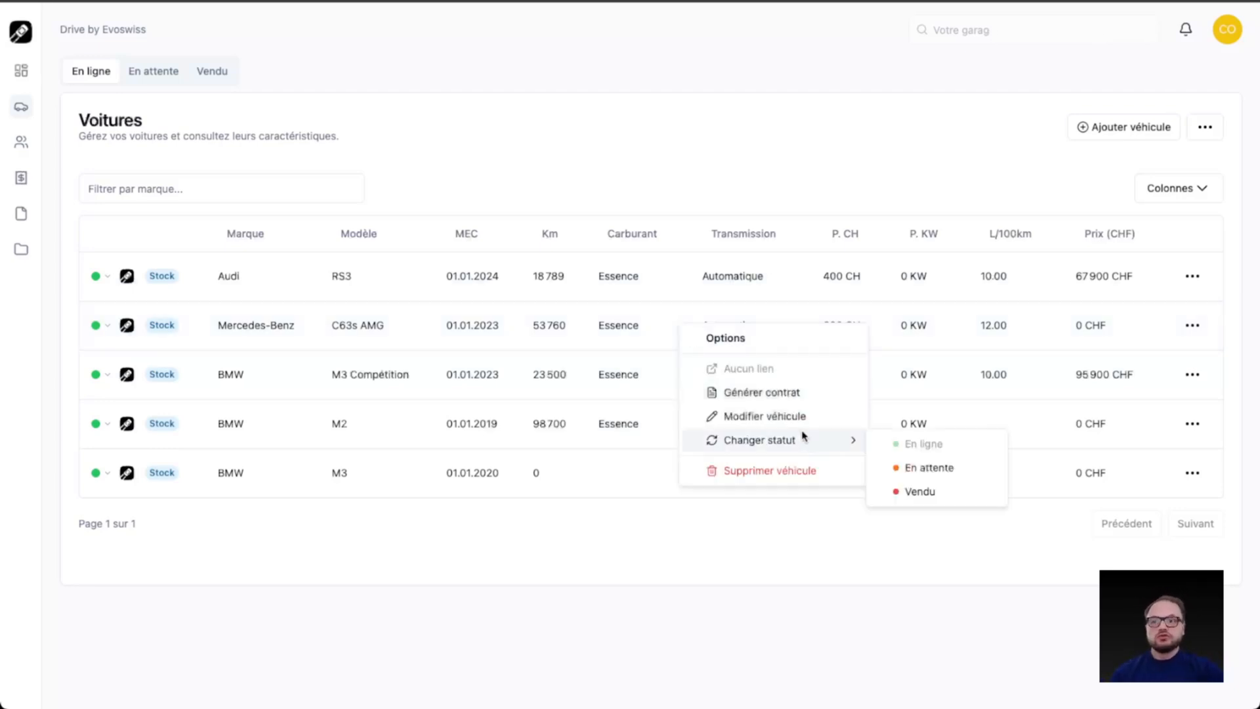
click(968, 471)
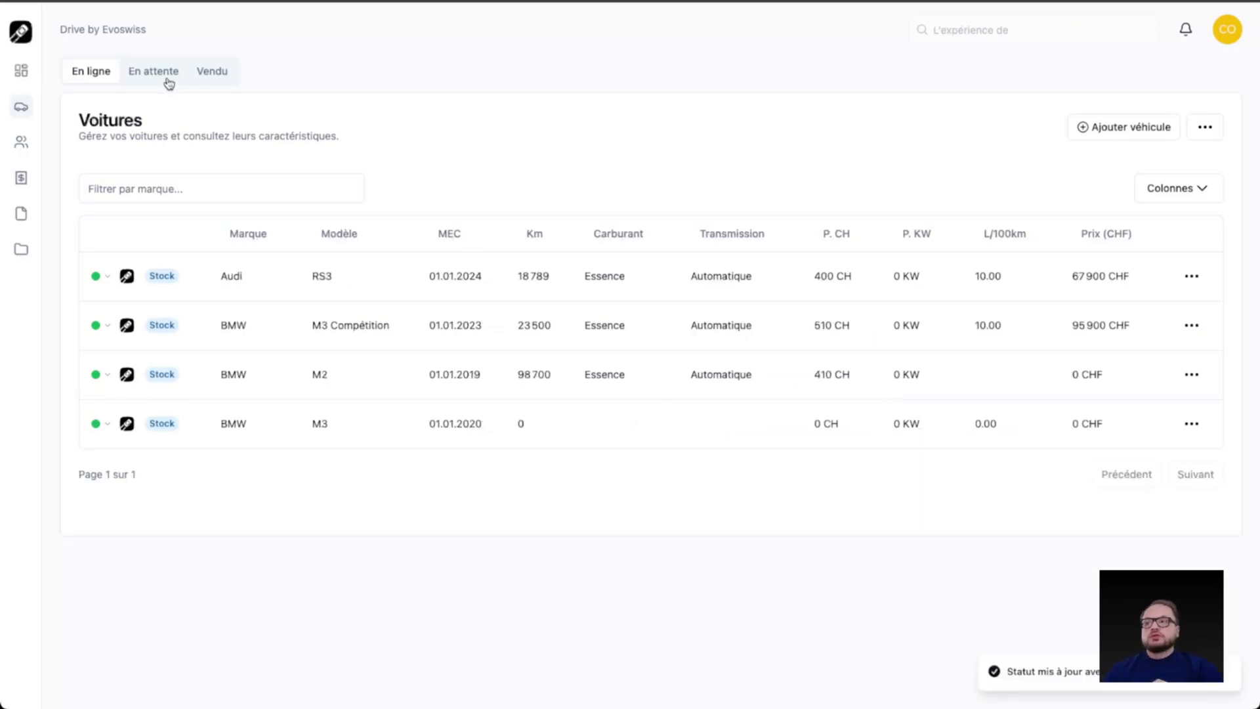
Step: Open the contract generation form for the Mercedes-Benz C63s AMG among the pending vehicles
click(168, 81)
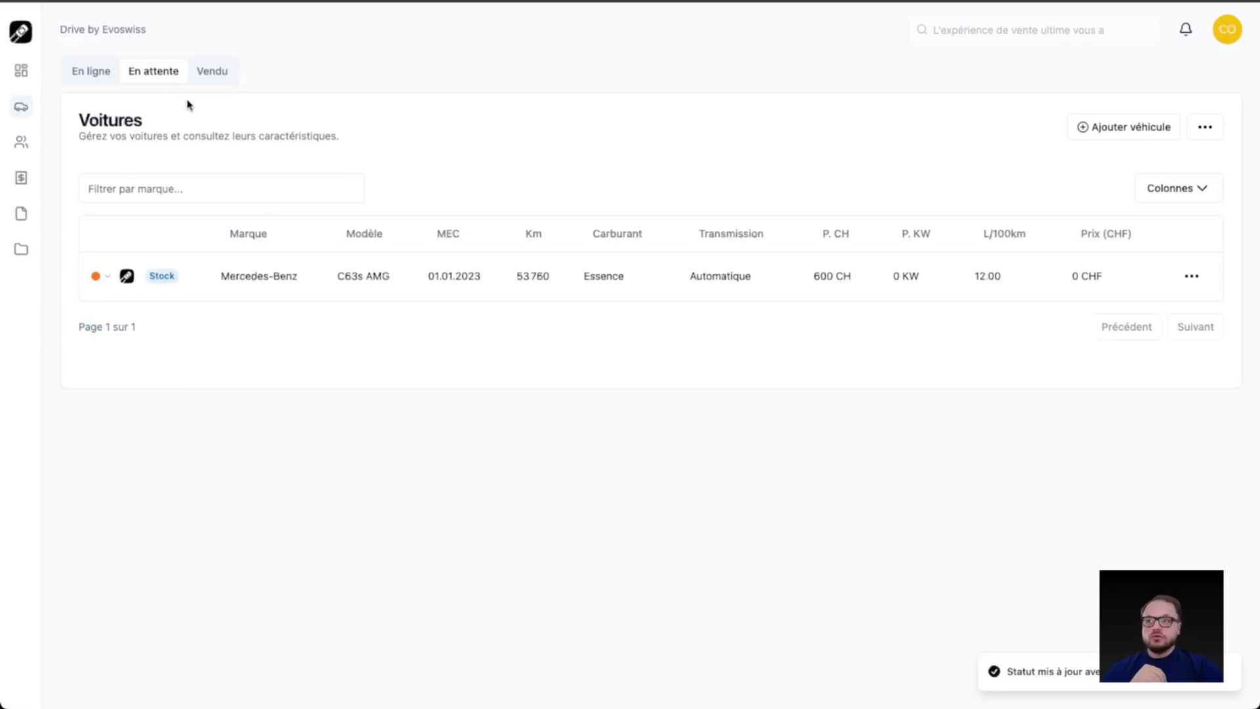
right_click(645, 271)
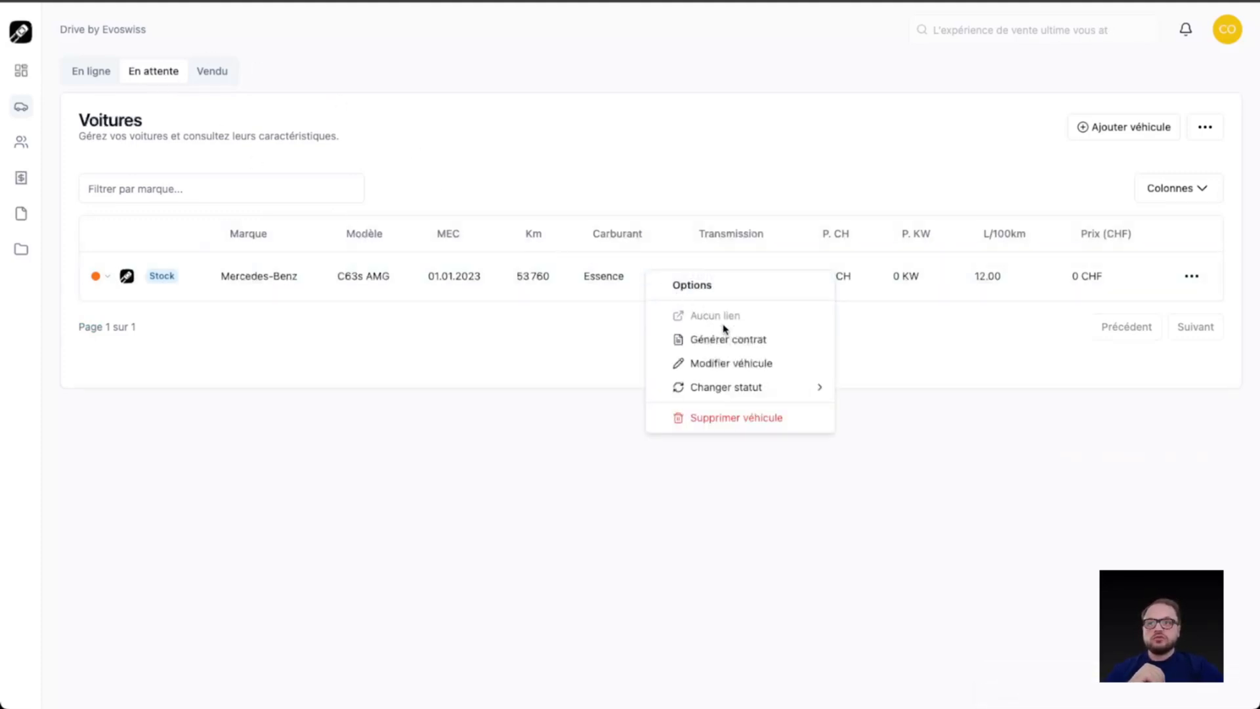
click(710, 339)
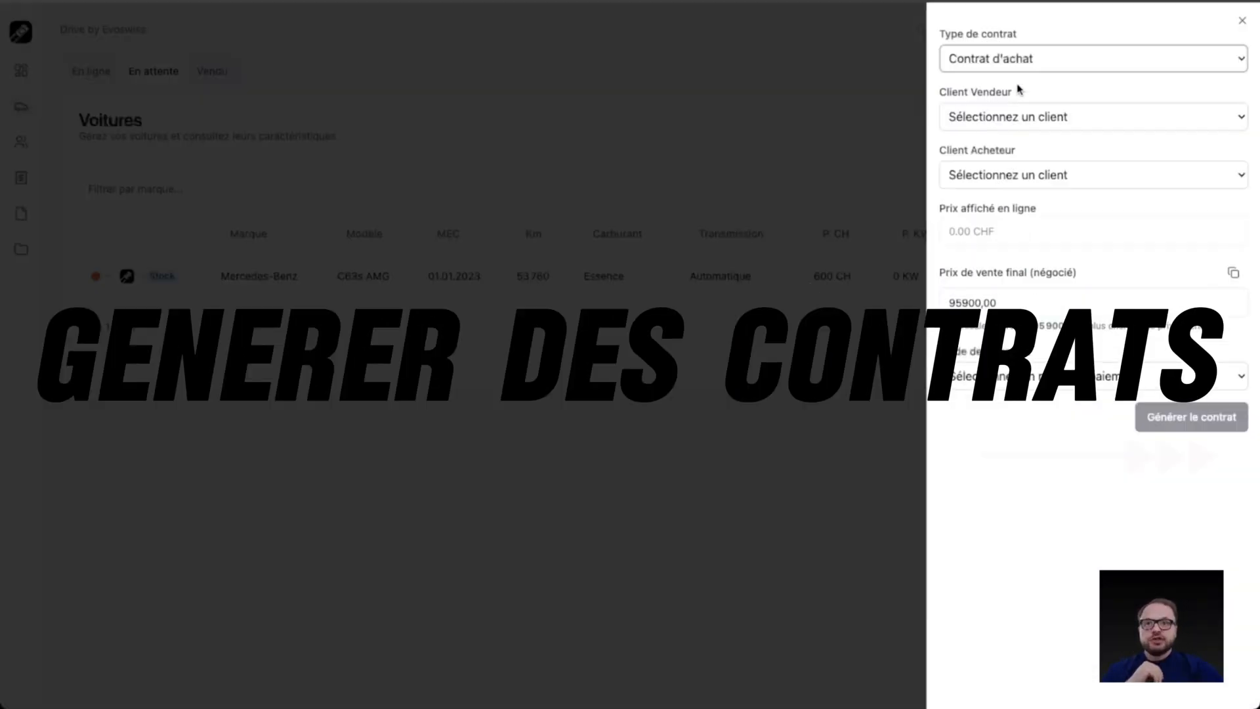
Step: Review the contract types and the seller and buyer client choices, leaving the contract as Contrat d'achat with no clients selected
click(1055, 61)
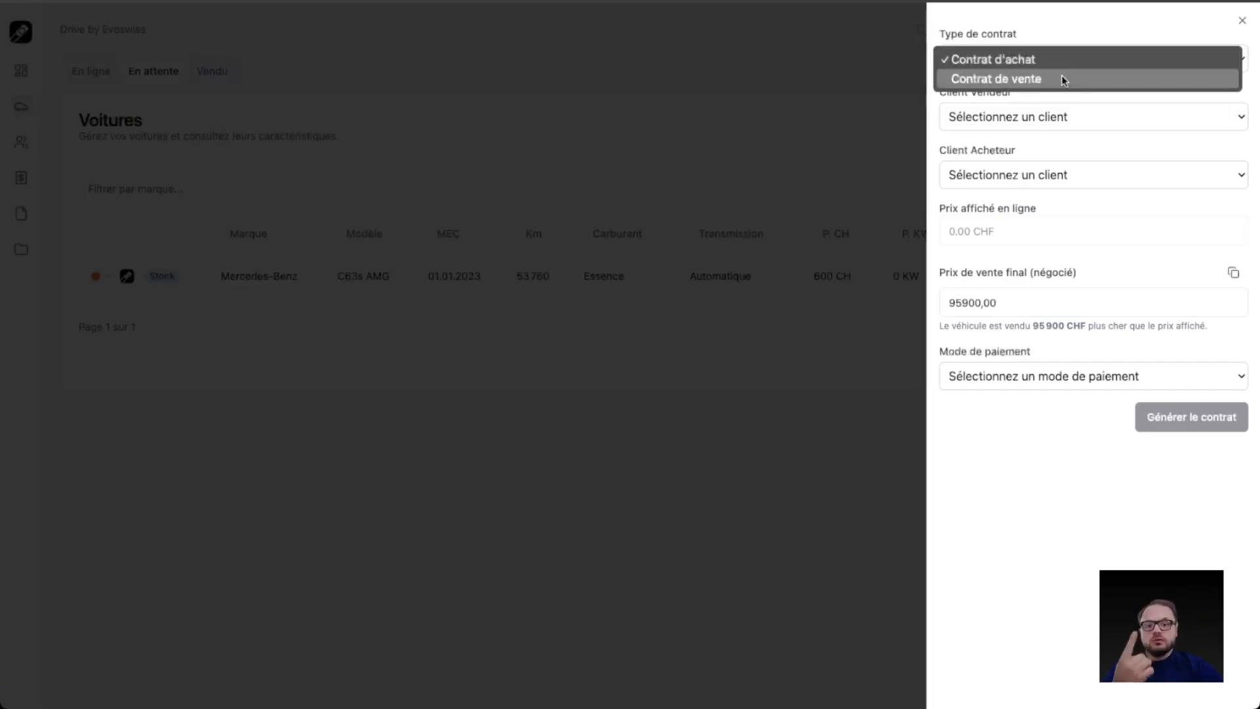
click(1058, 61)
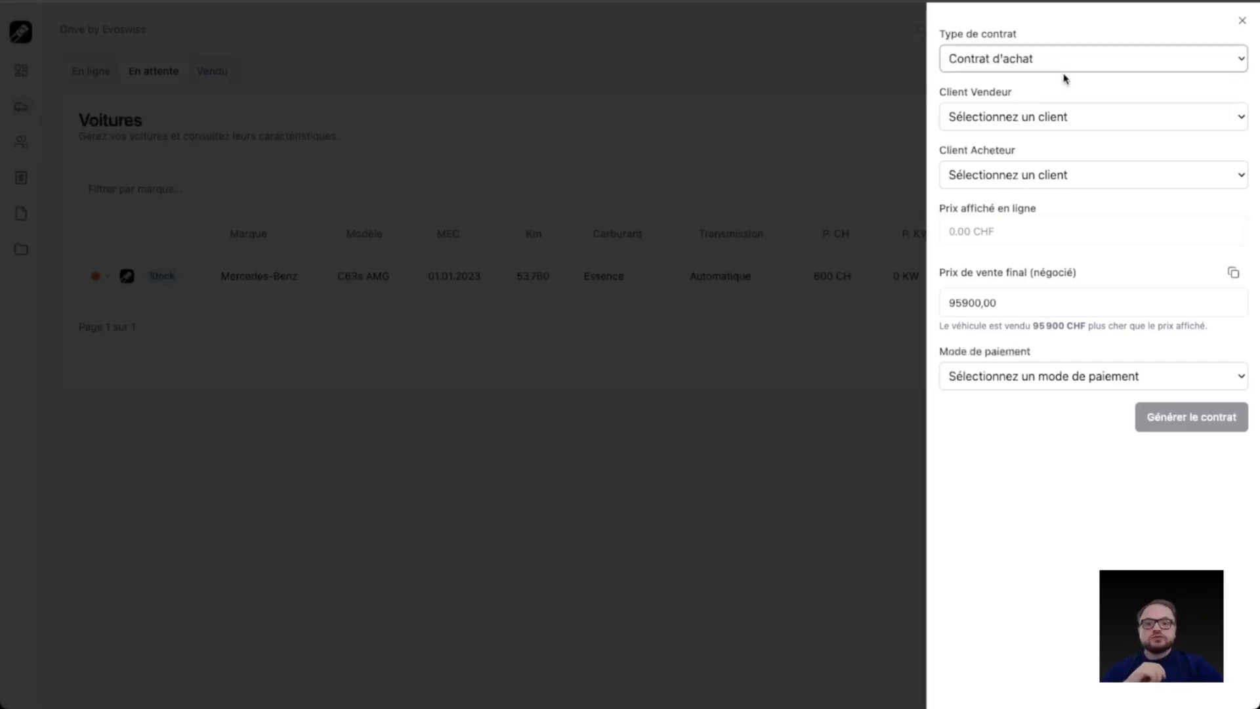
click(1048, 117)
click(1047, 118)
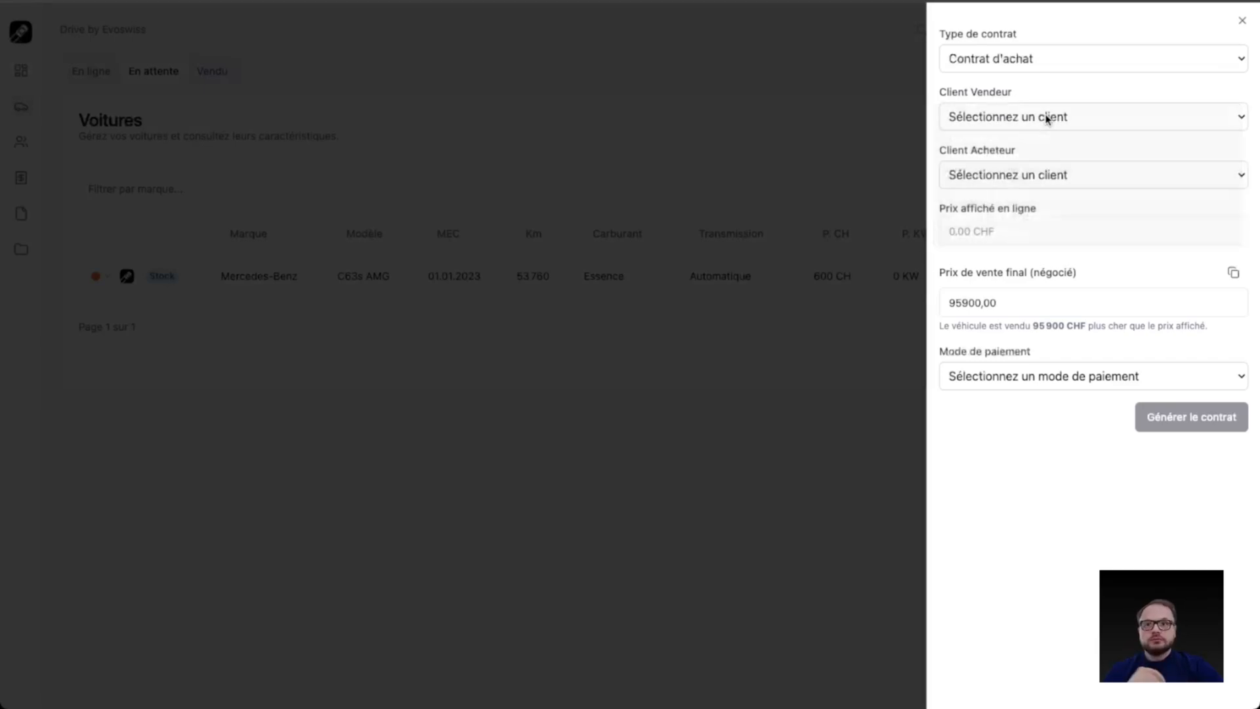
click(1046, 175)
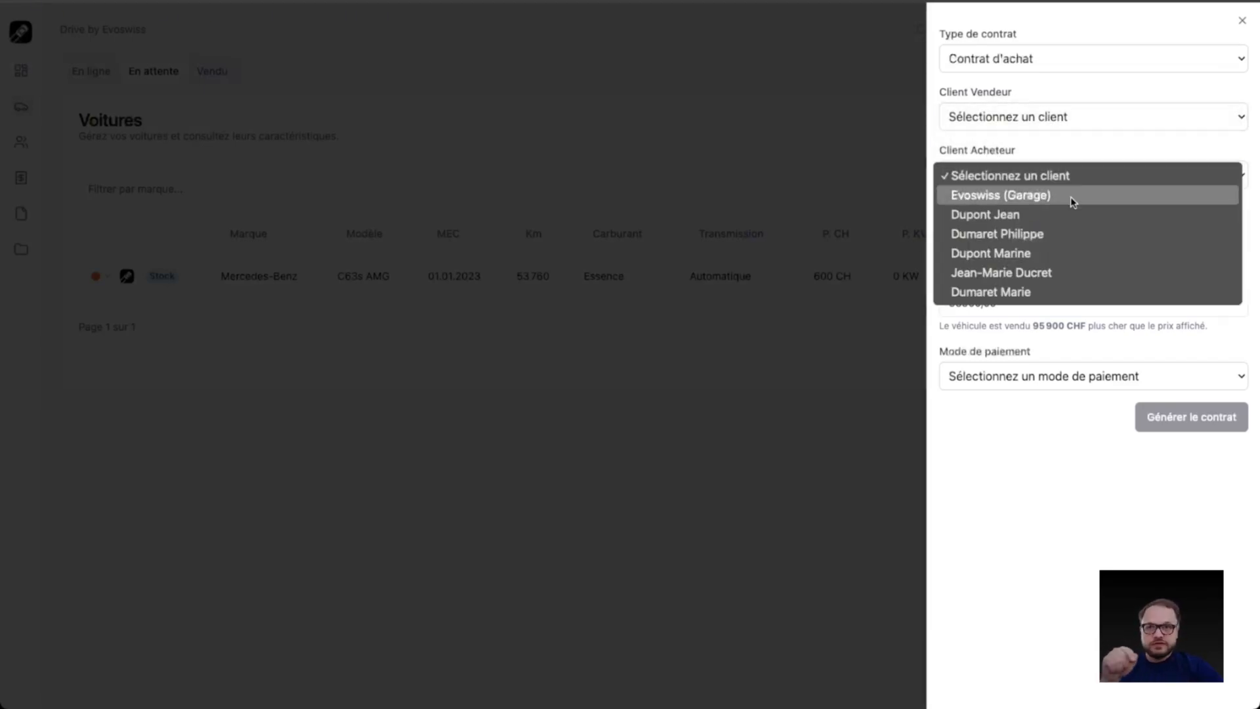
click(1050, 70)
Step: Set the contract type to Contrat de vente, with Evoswiss (Garage) as seller and the first individual client as buyer
click(1053, 69)
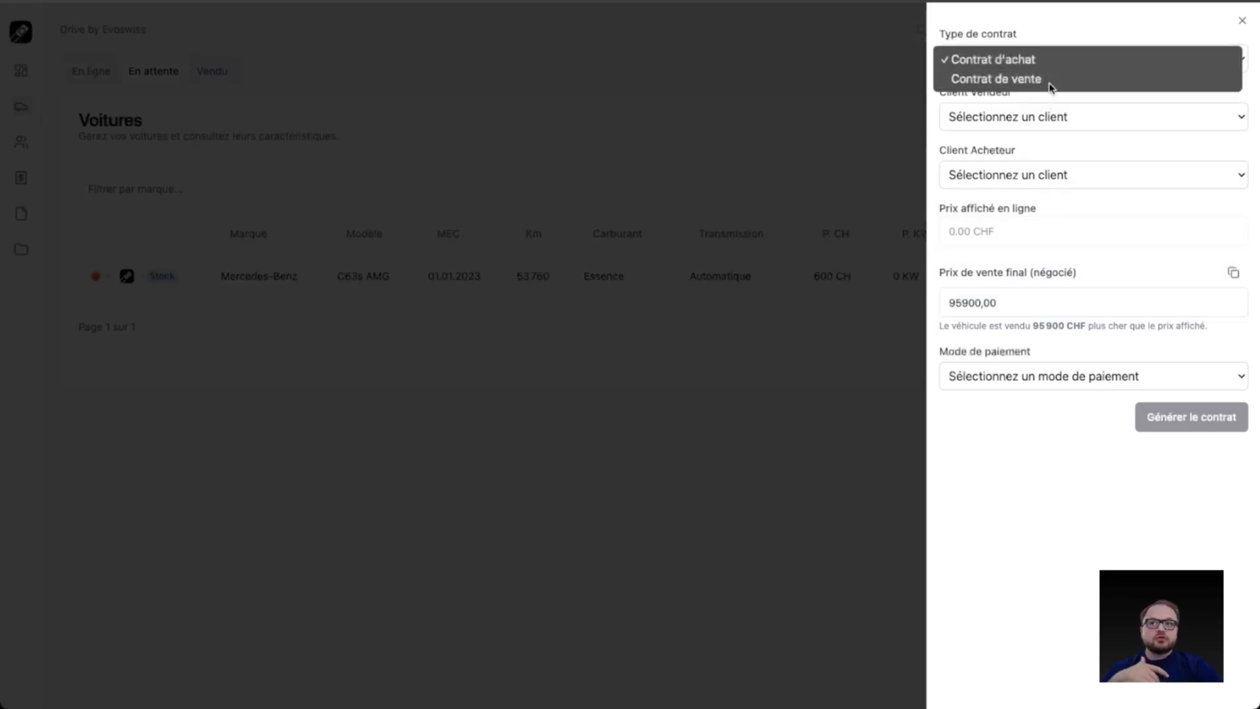
click(1048, 79)
click(1047, 118)
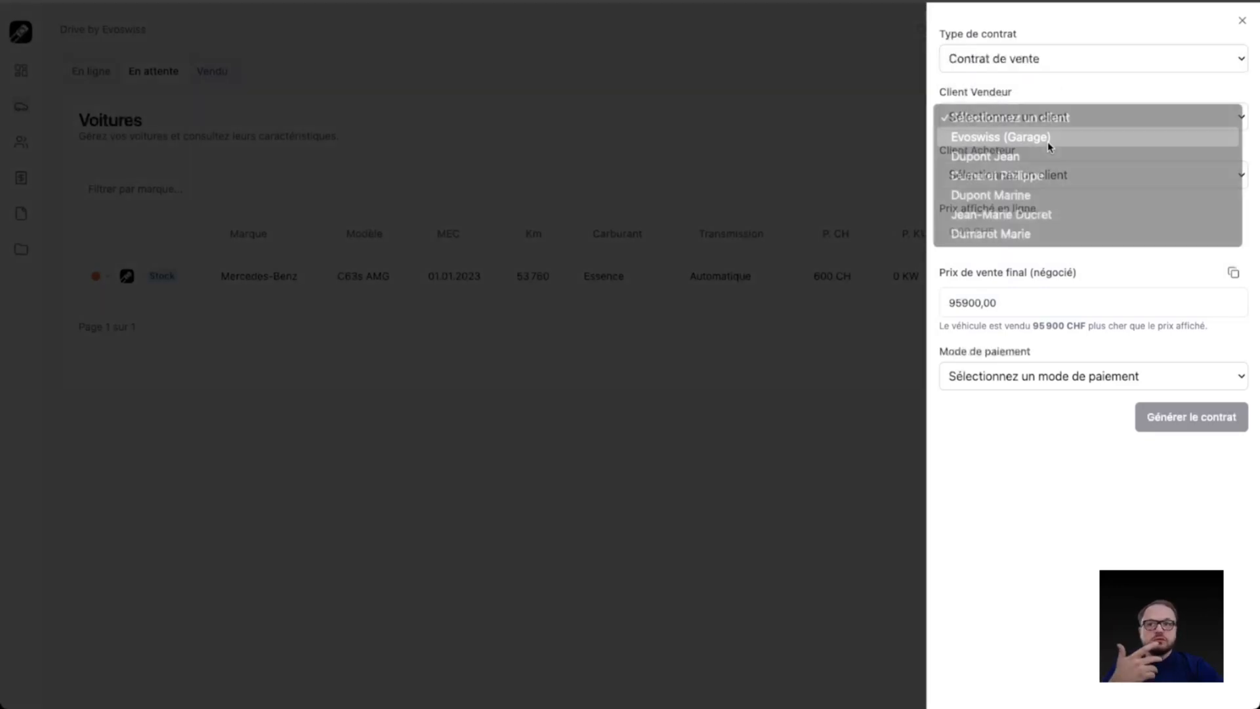
click(1049, 137)
click(1049, 172)
click(1052, 216)
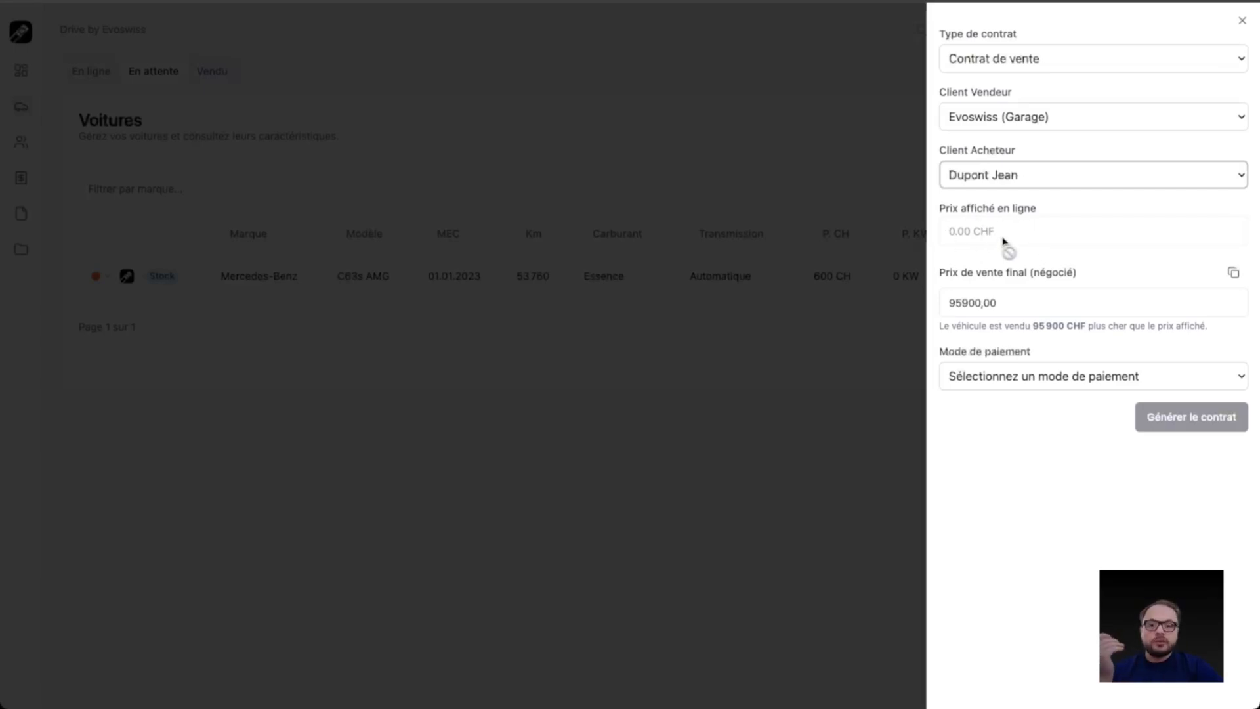
Step: Generate the sales contract with Financement externe as payment method, keeping the final price of 95900 CHF and the prefilled payment description
click(1022, 304)
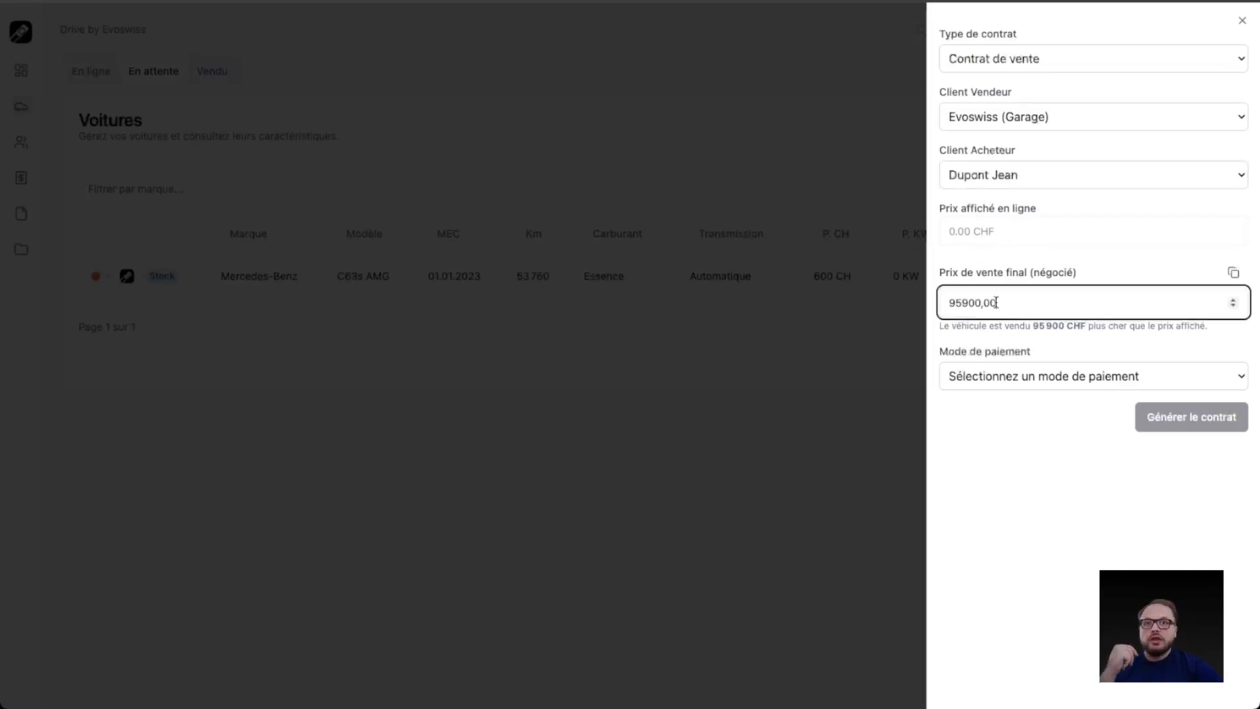
double_click(1025, 302)
click(1027, 303)
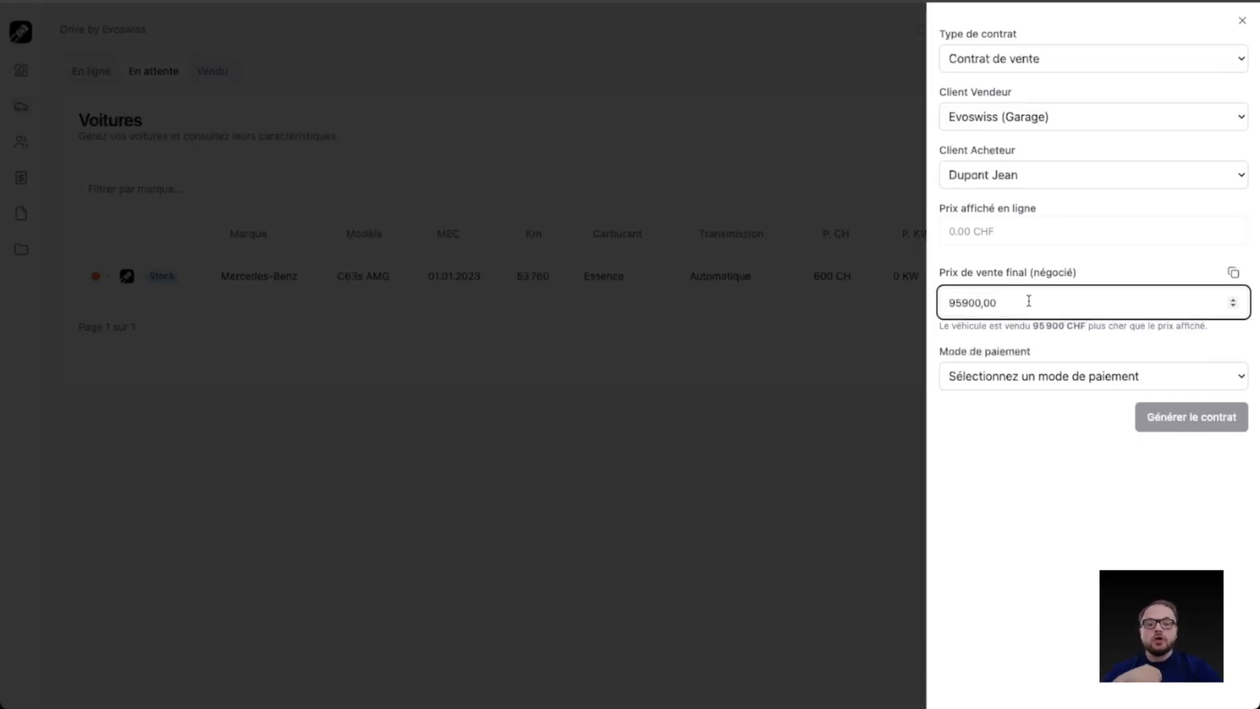
click(1040, 373)
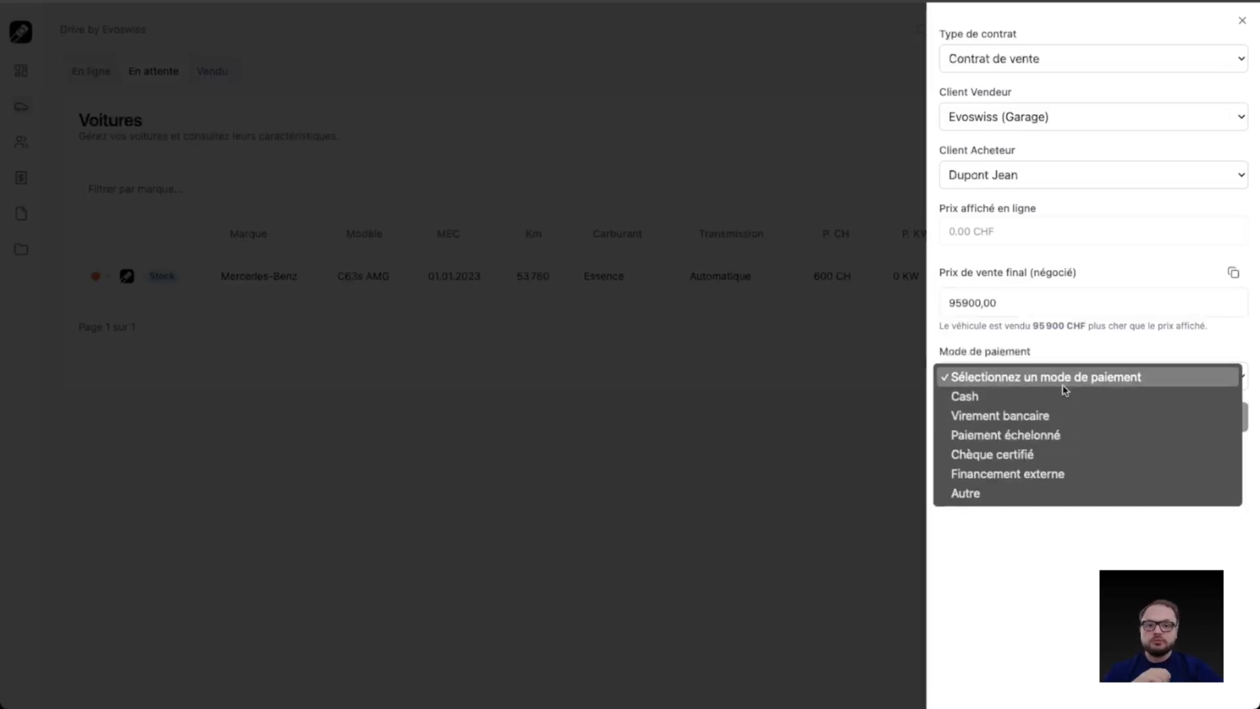
click(1074, 473)
triple_click(1011, 443)
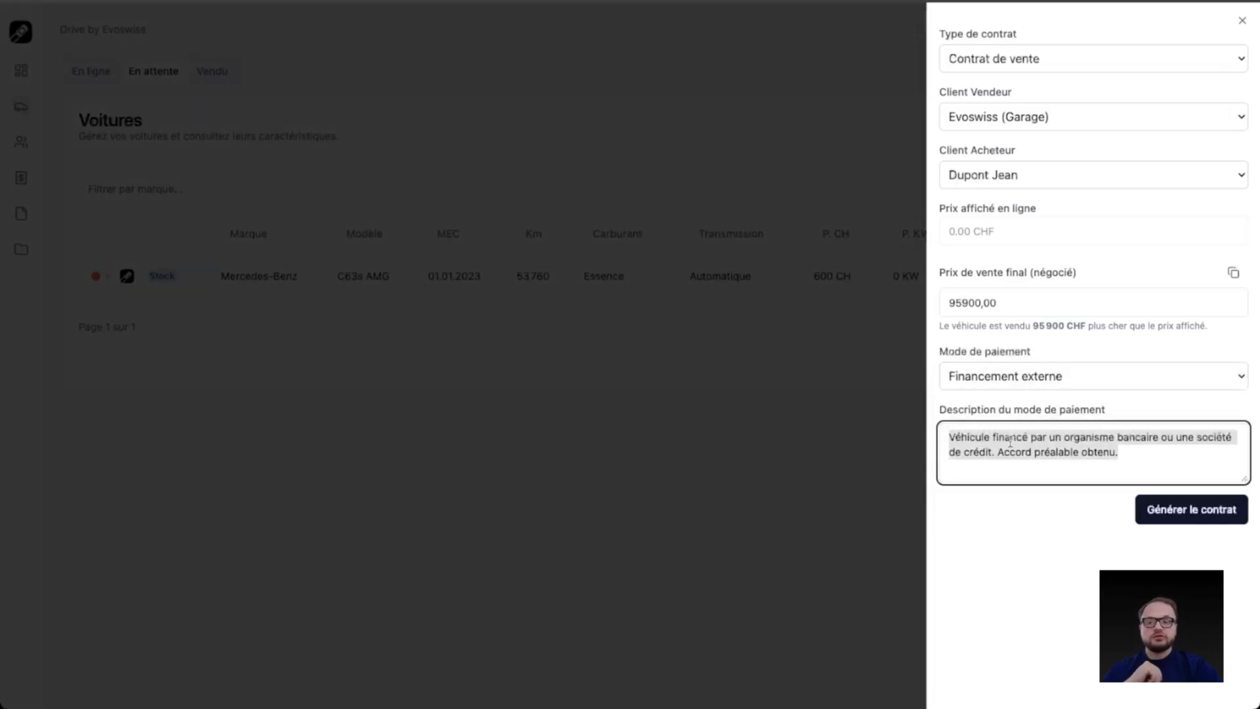
click(1139, 454)
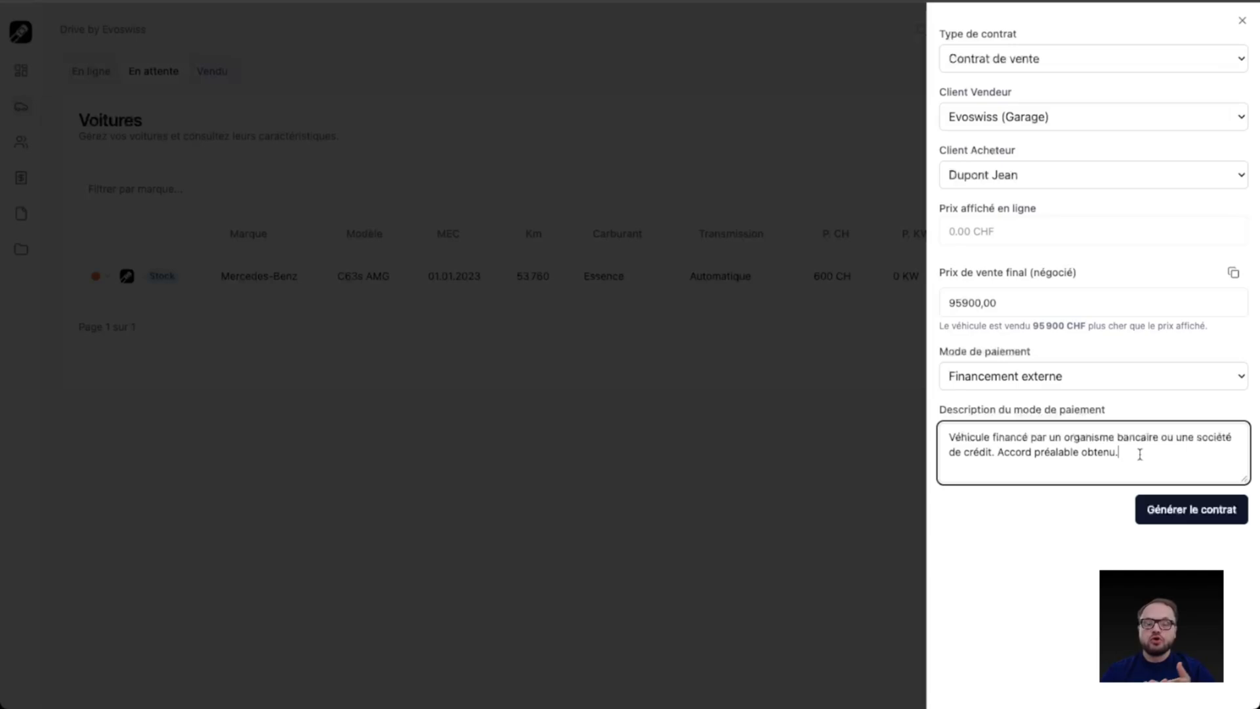
click(1200, 511)
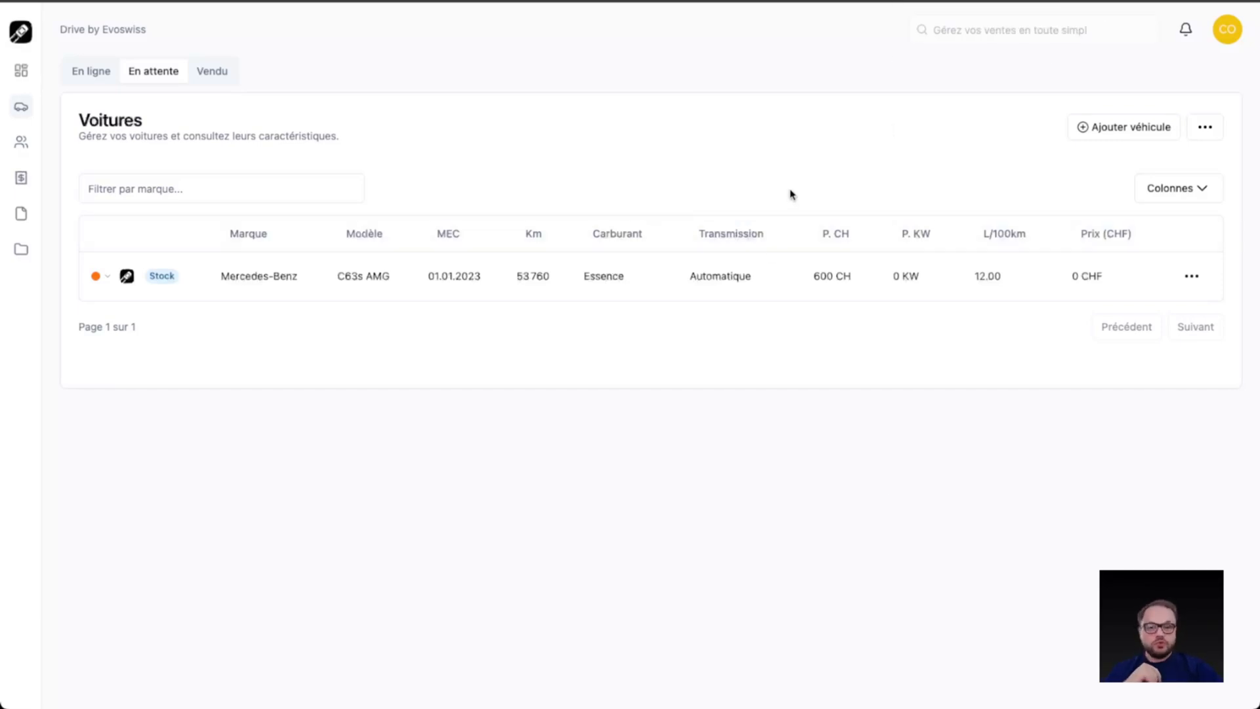
Step: Mark the pending Mercedes-Benz C63s AMG as sold with a net sale price of 95'900 CHF and a net purchase price of 89'900 CHF
right_click(783, 282)
mouse_move(899, 392)
click(1050, 446)
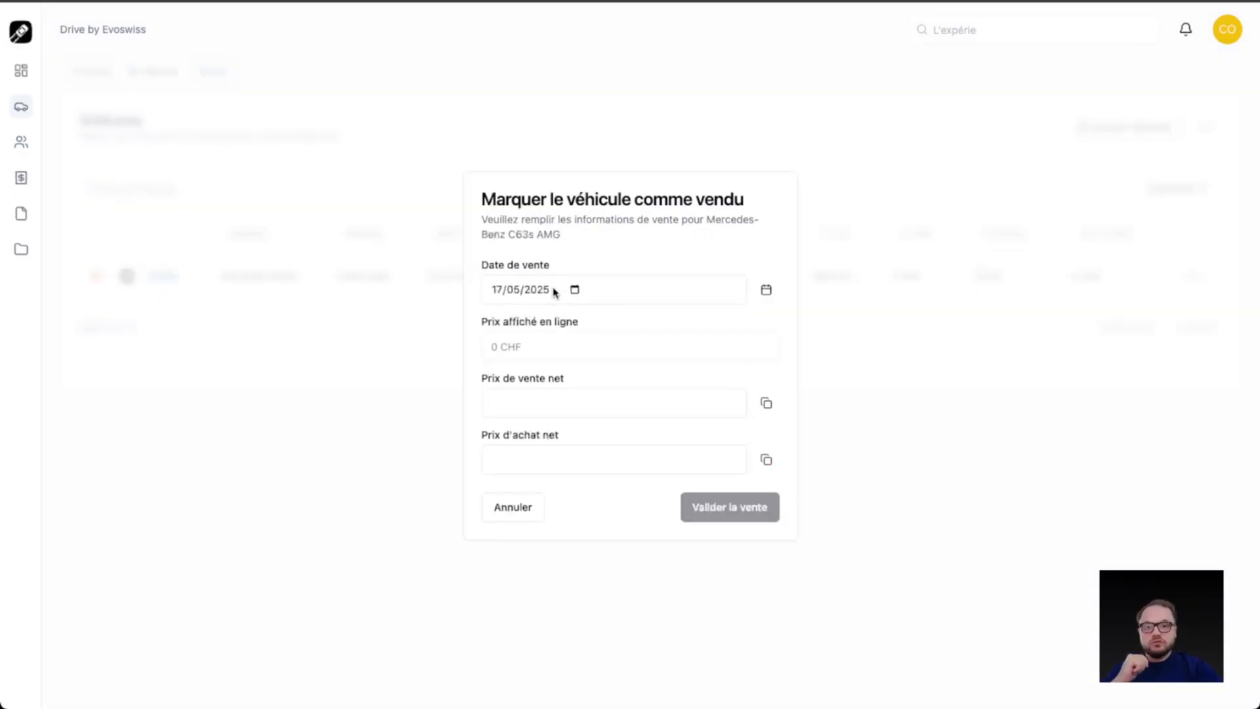
click(583, 402)
text(95900)
click(580, 456)
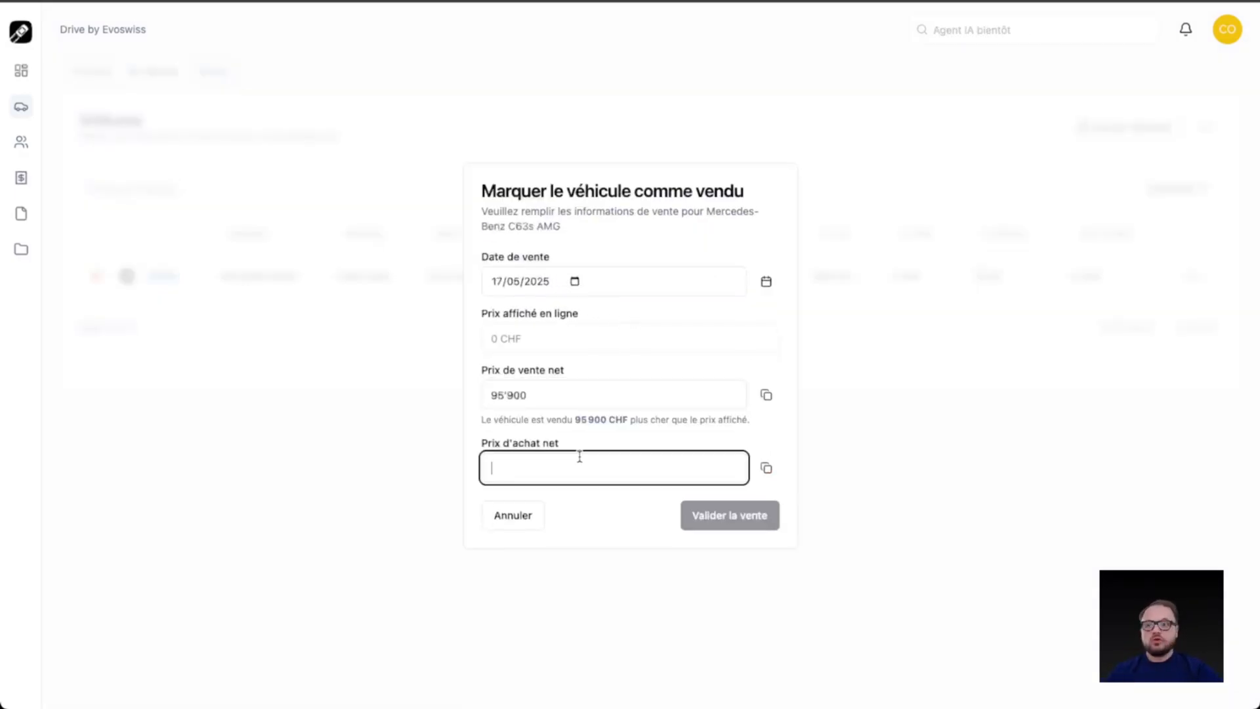
text(89900)
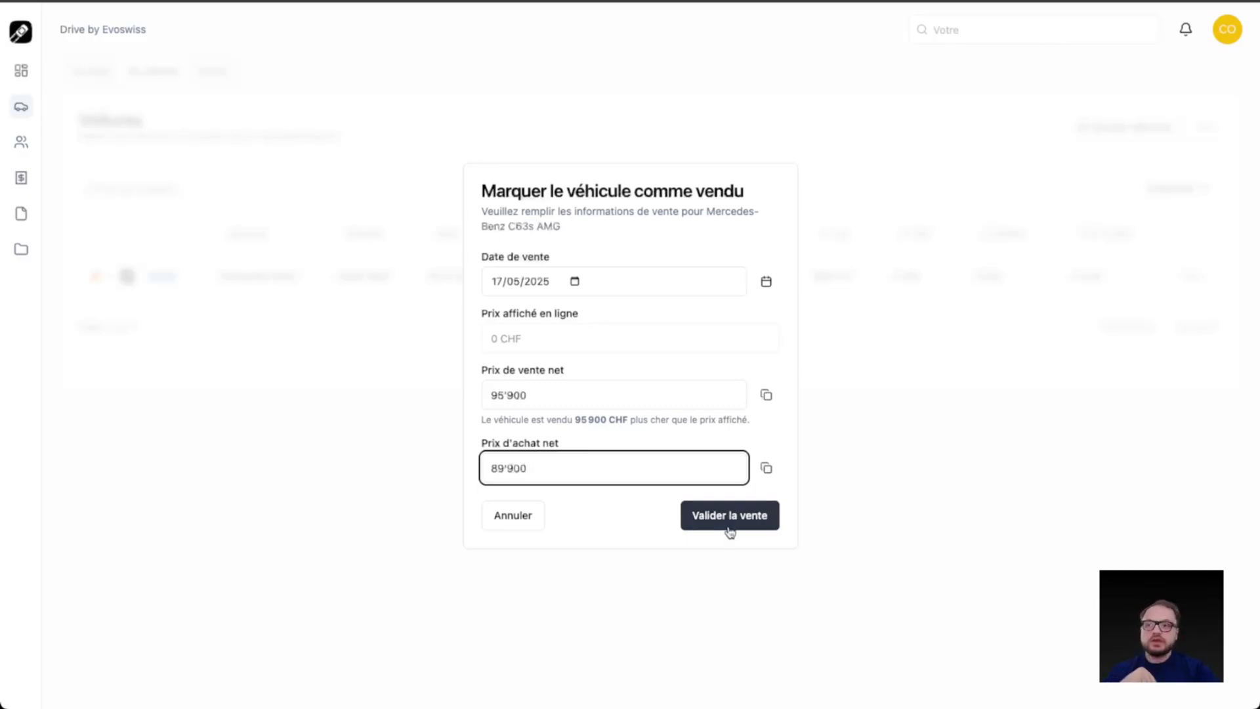
click(730, 530)
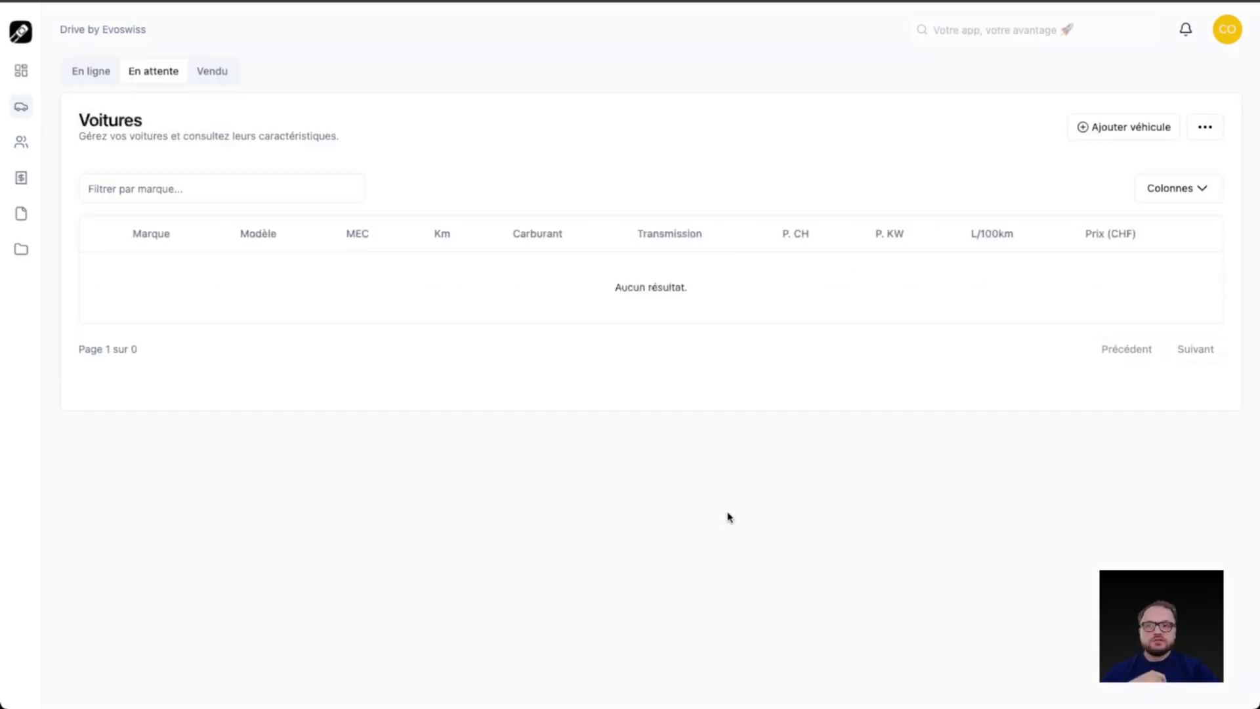
Step: View the Vendu vehicle list and examine the April and May figures in the dashboard's monthly revenue chart
click(207, 71)
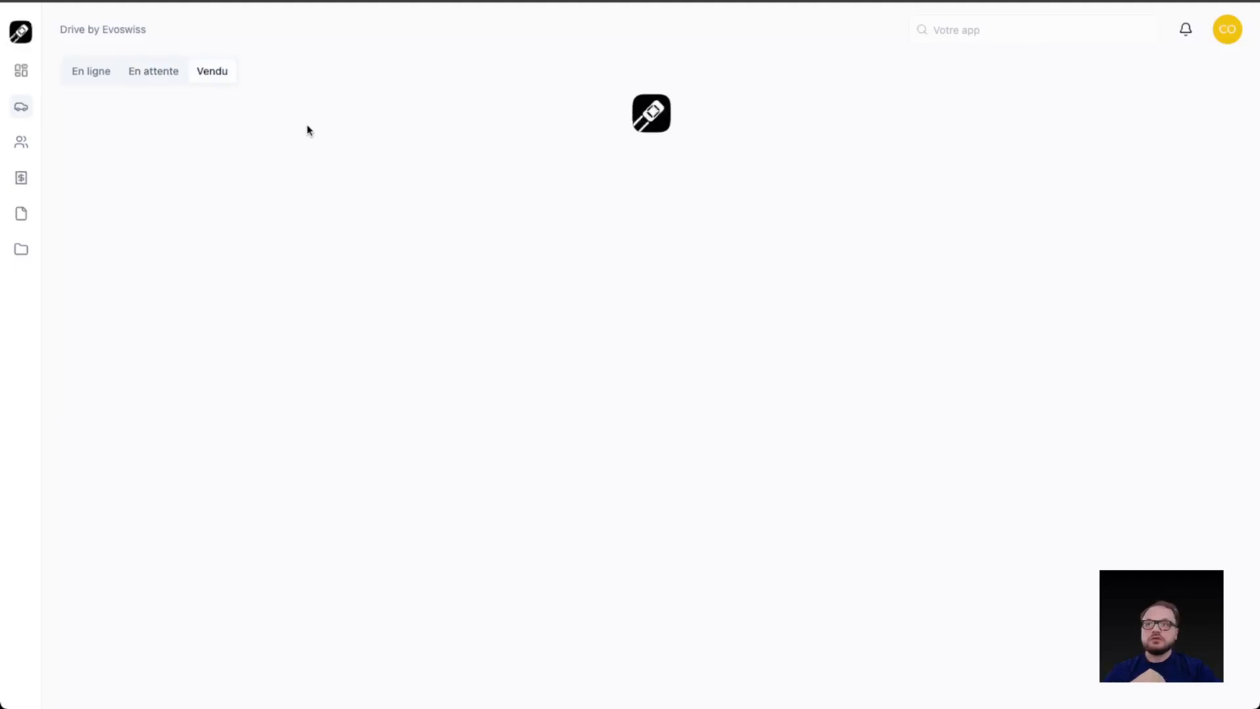
click(22, 70)
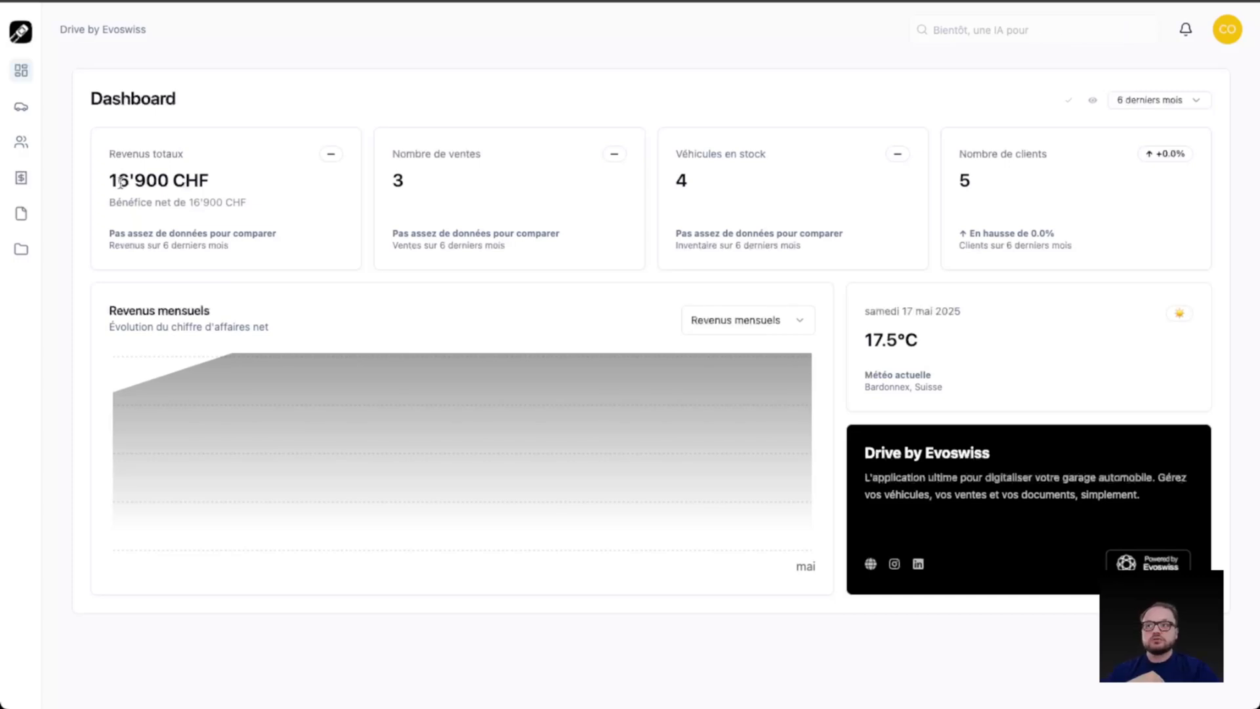
mouse_move(809, 361)
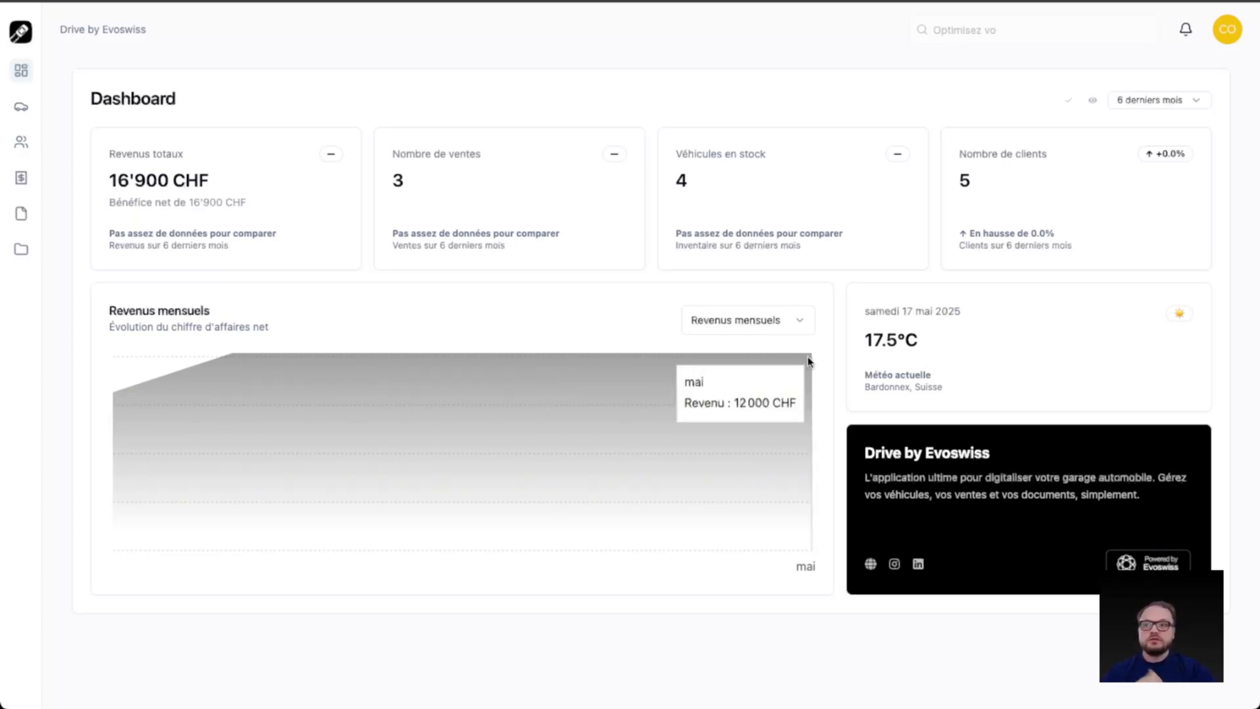
mouse_move(335, 363)
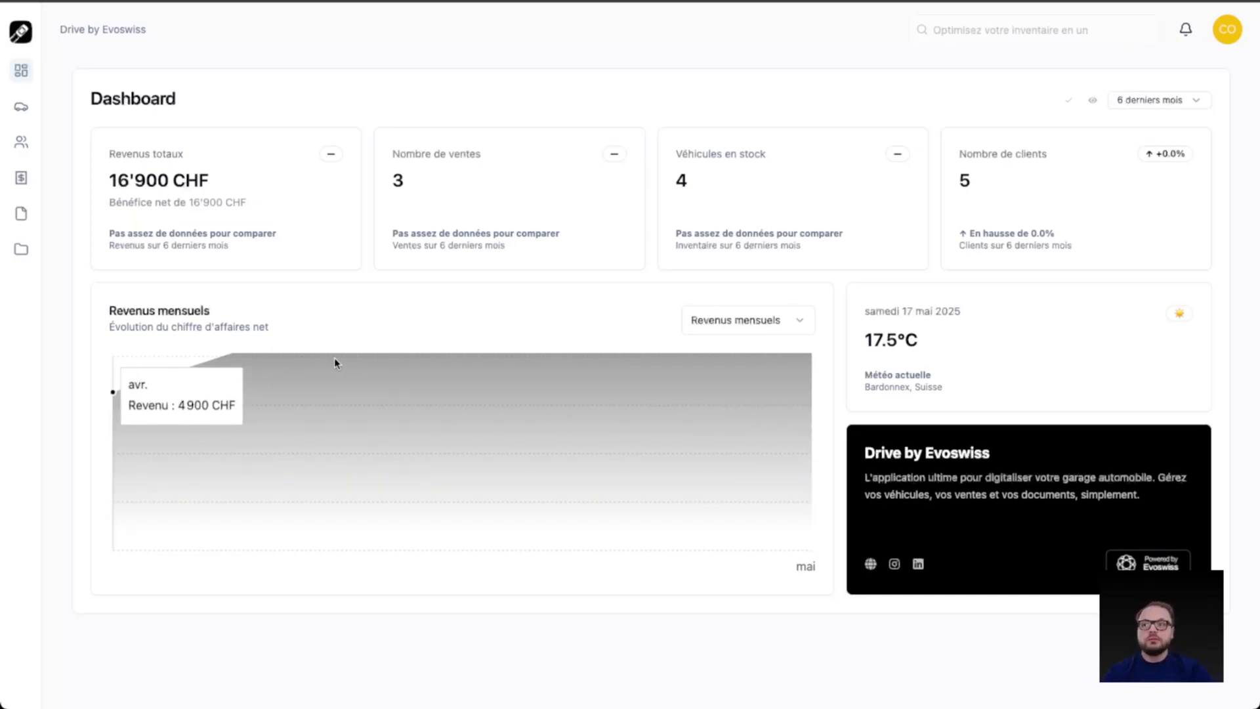